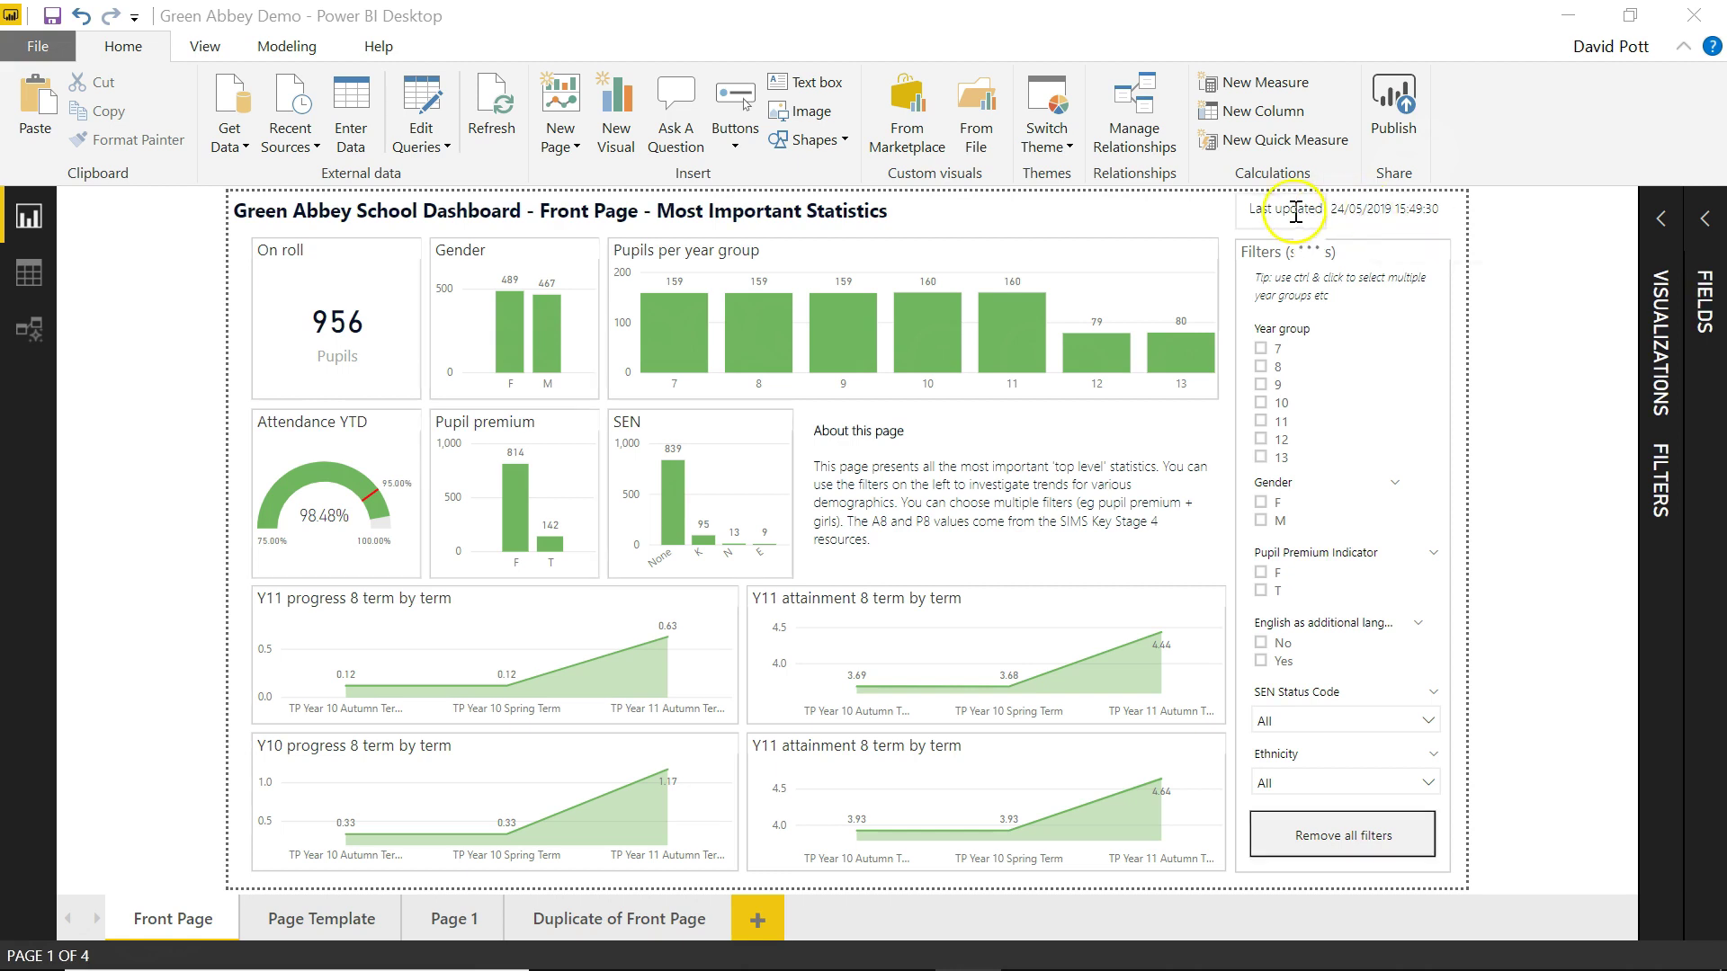
# Check the front page's Last updated date, then view Pupil-Data's modified date in the PBI for Schools folder.
pyautogui.click(1349, 218)
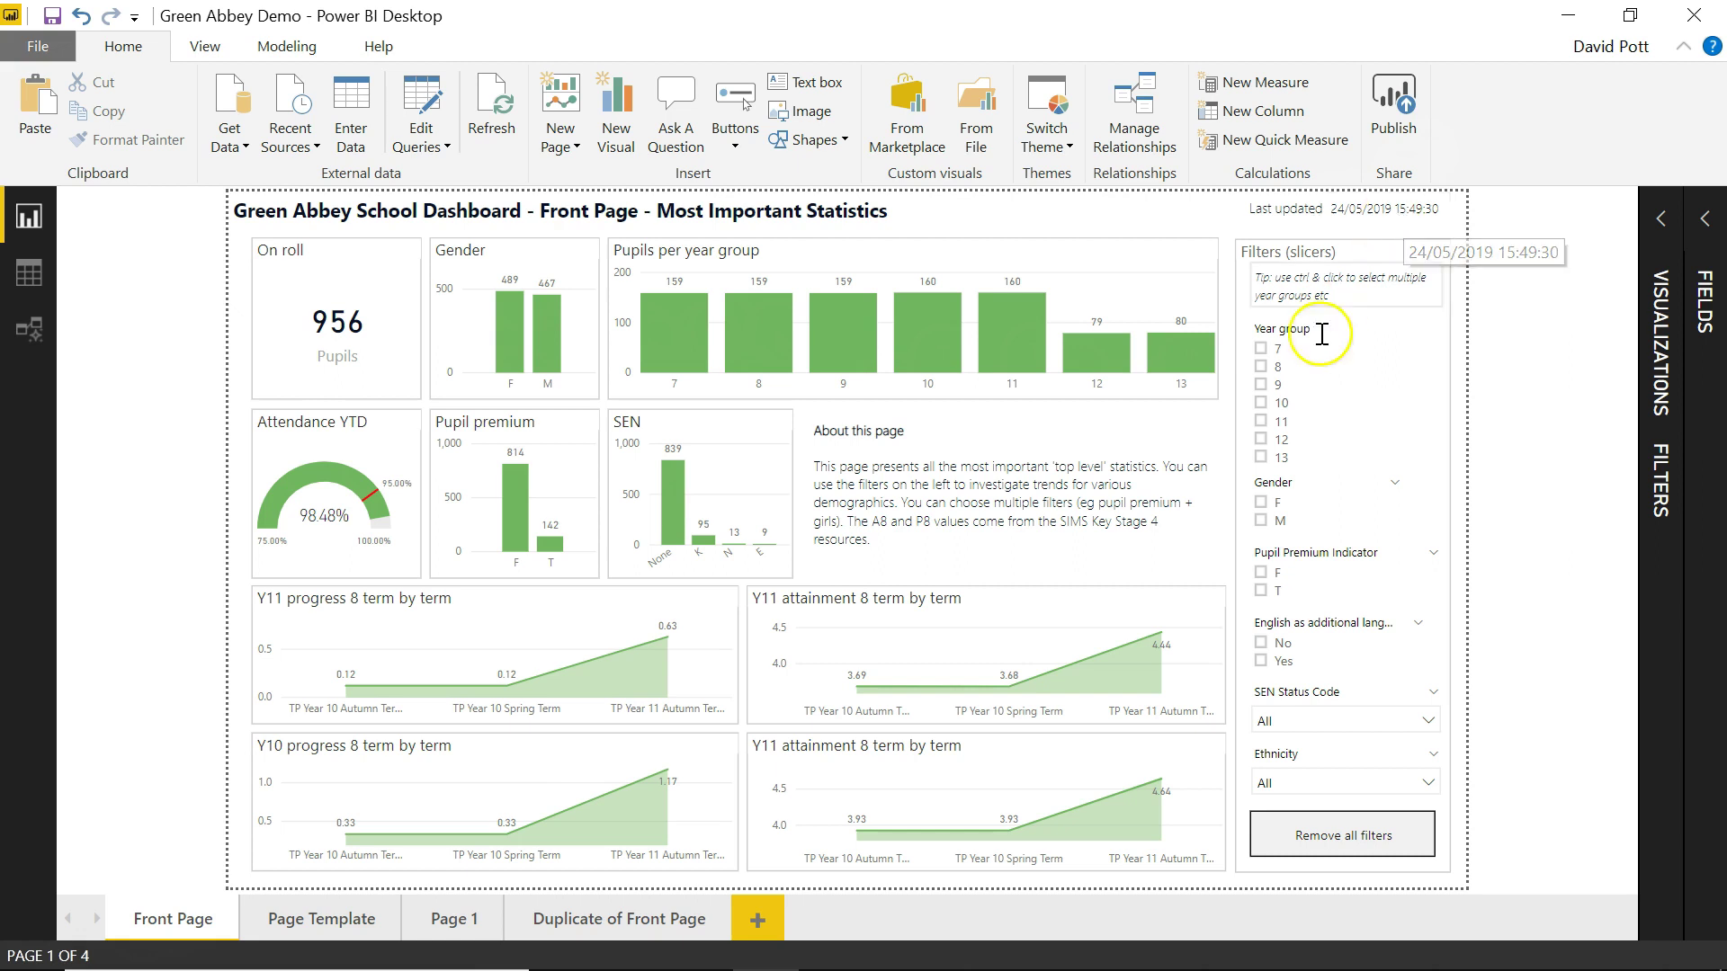
pyautogui.moveTo(828, 964)
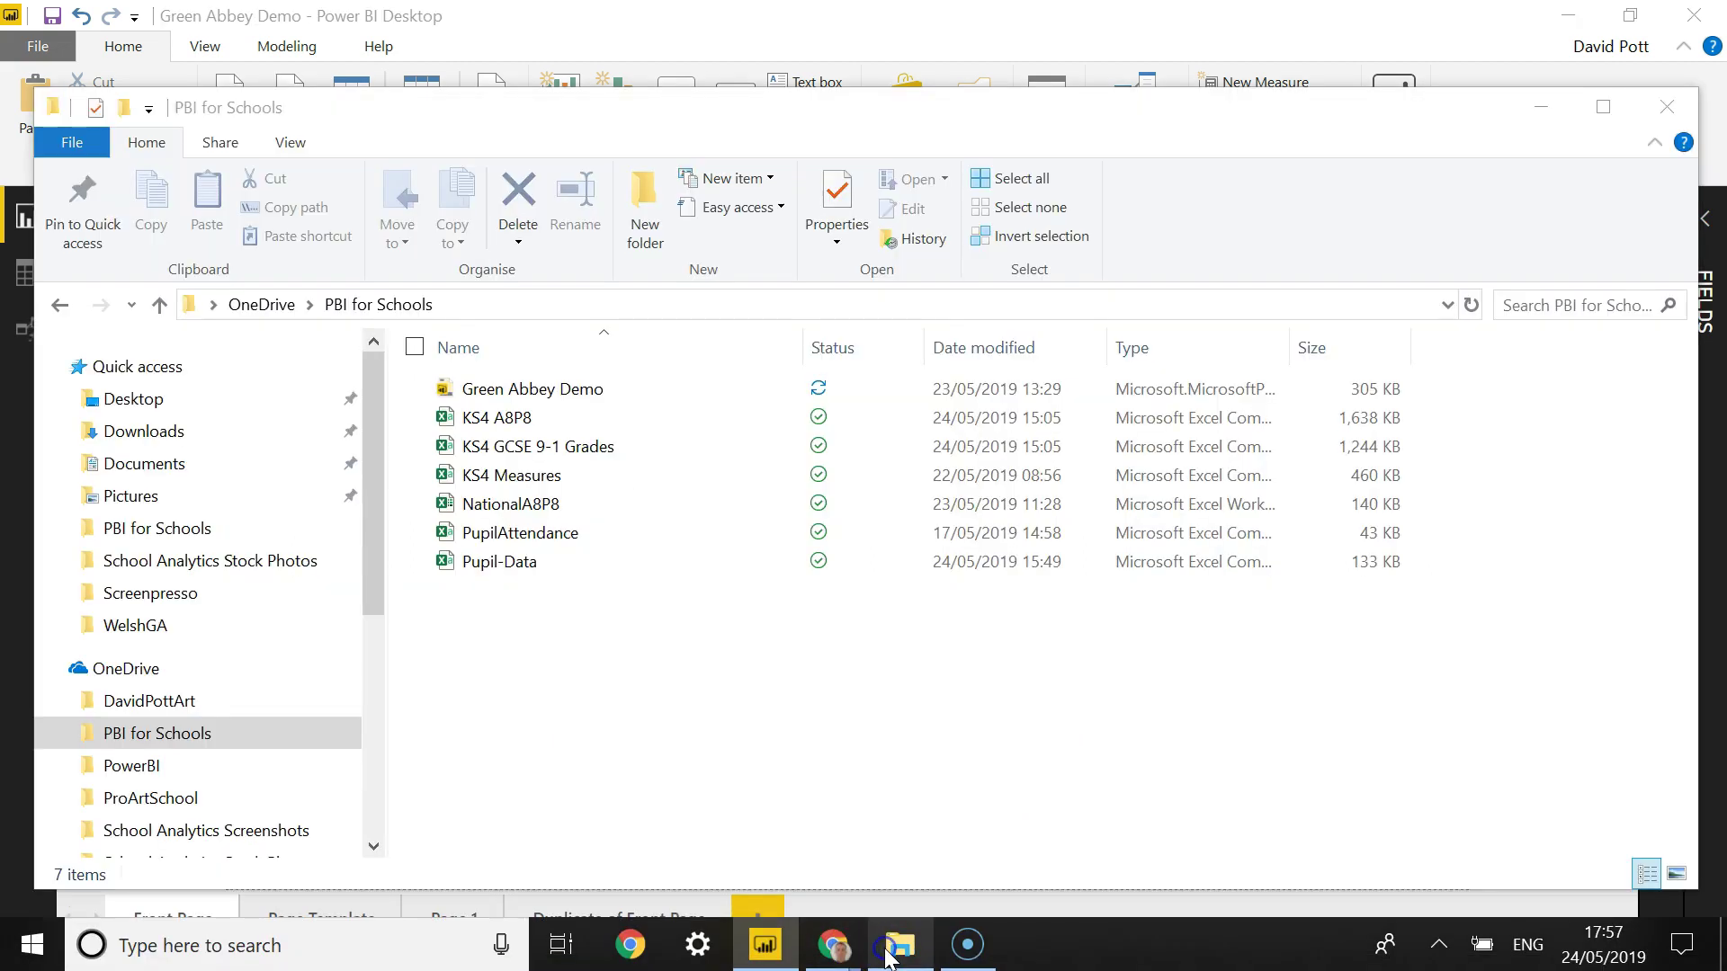
pyautogui.click(900, 944)
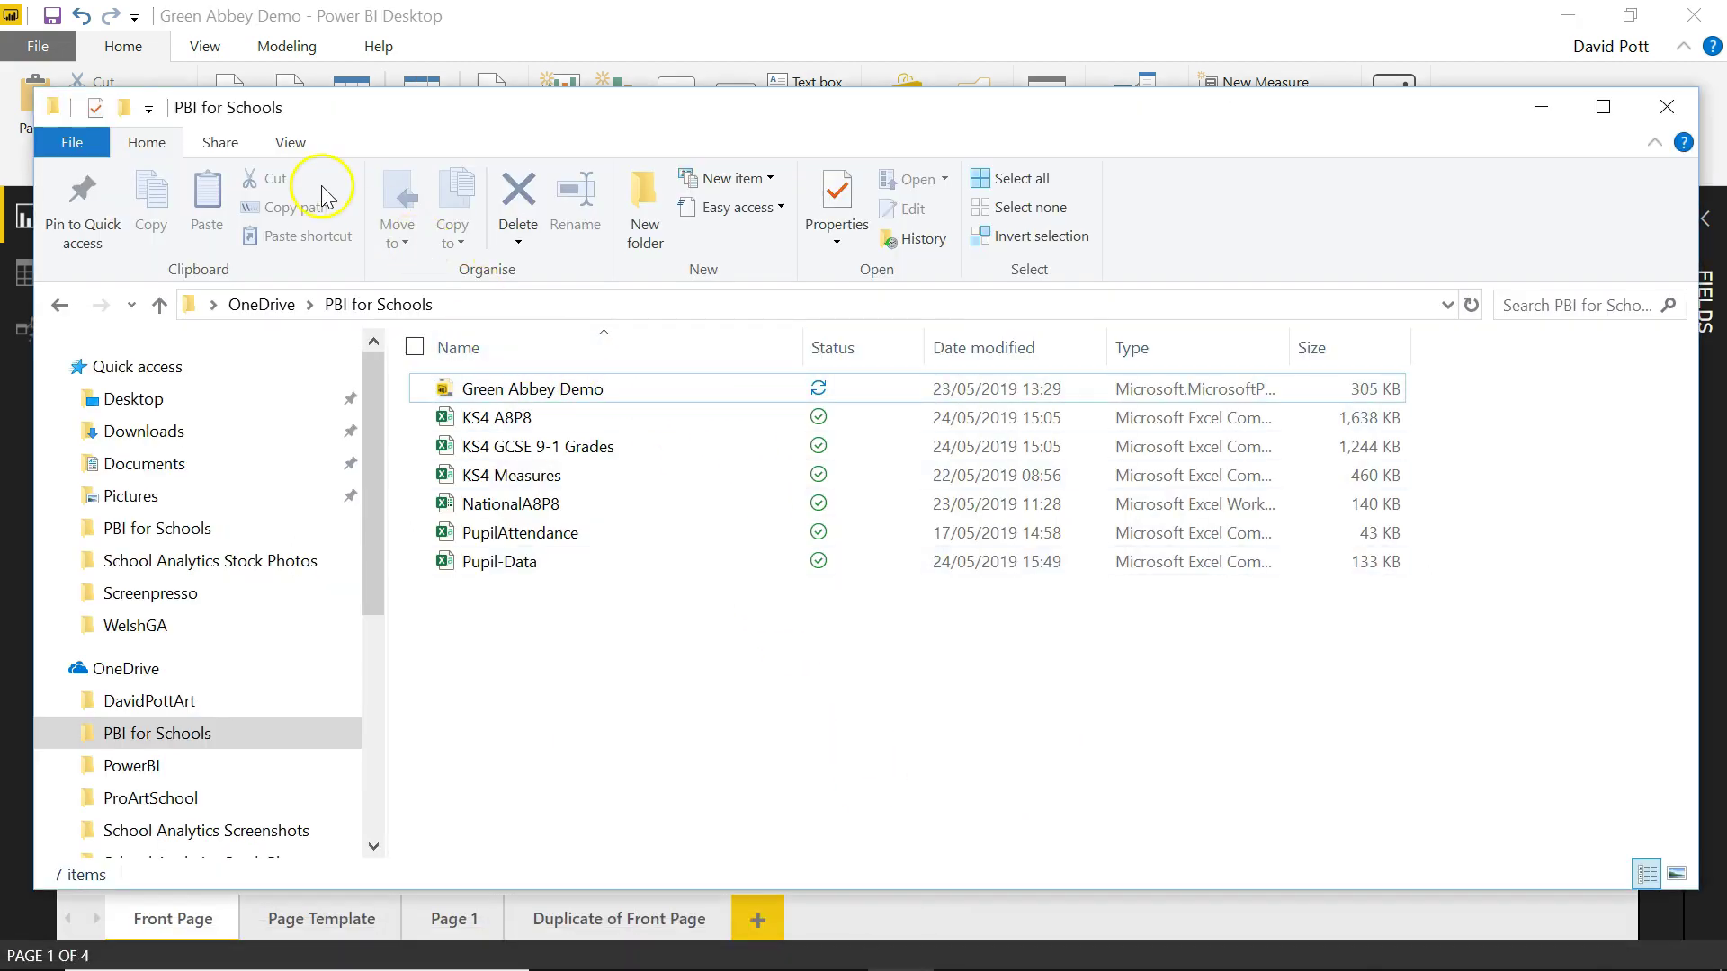
pyautogui.moveTo(575, 532)
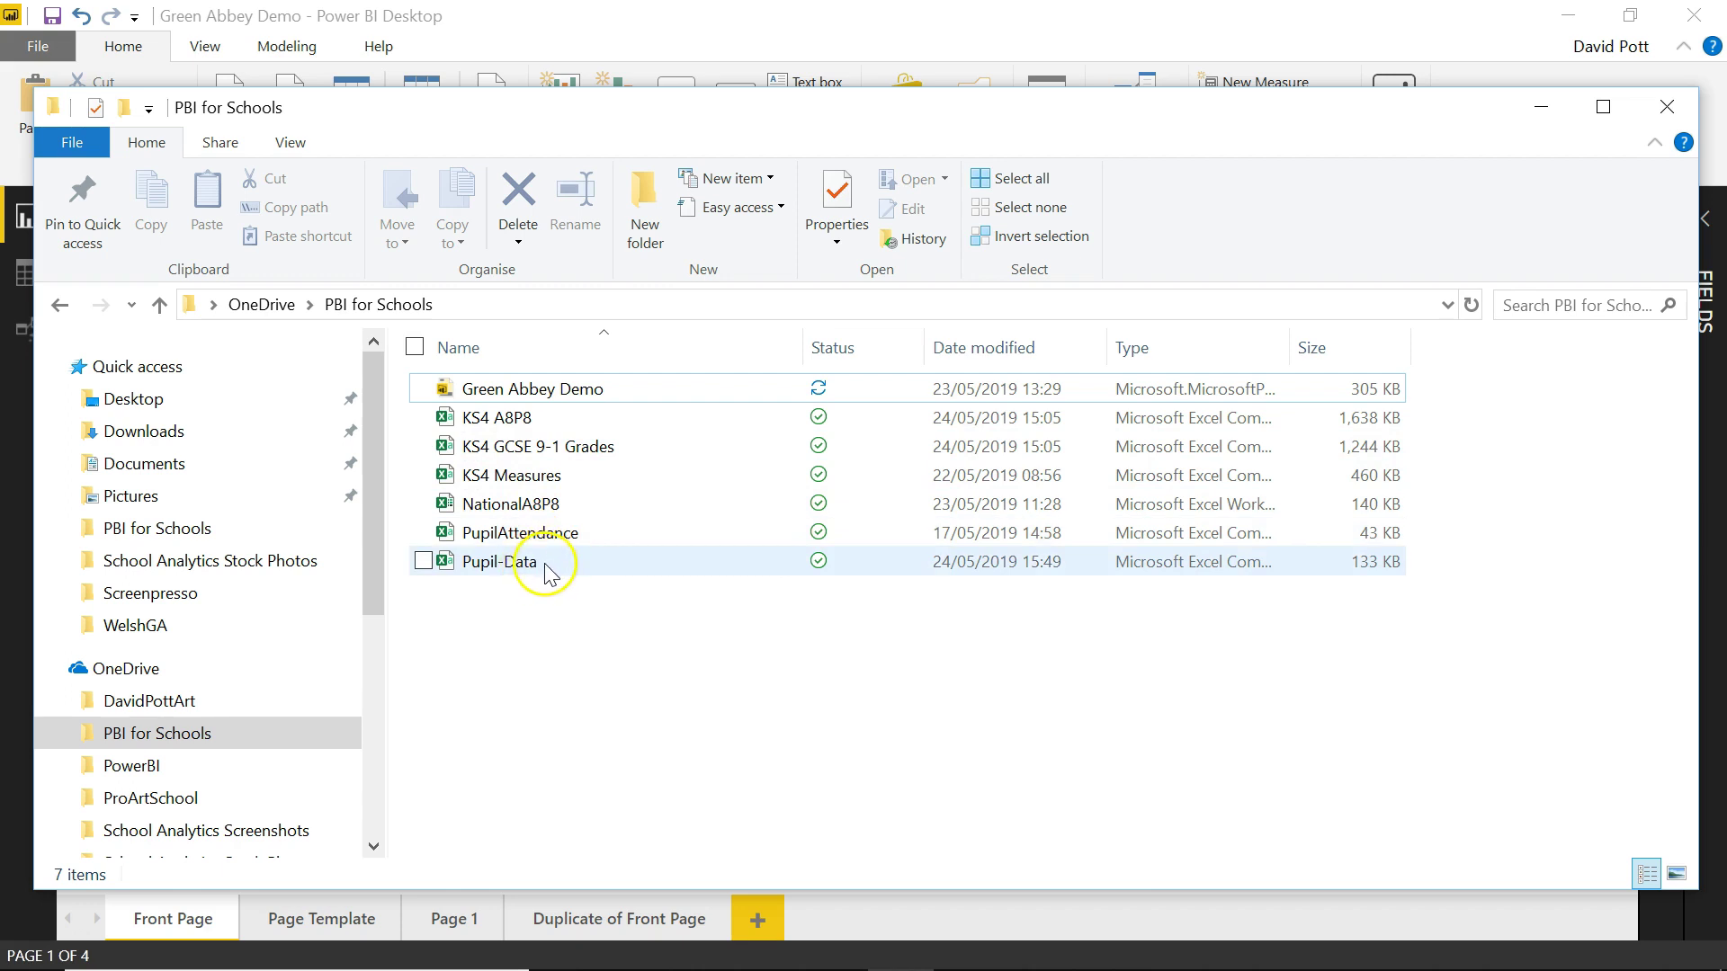
pyautogui.moveTo(540, 571)
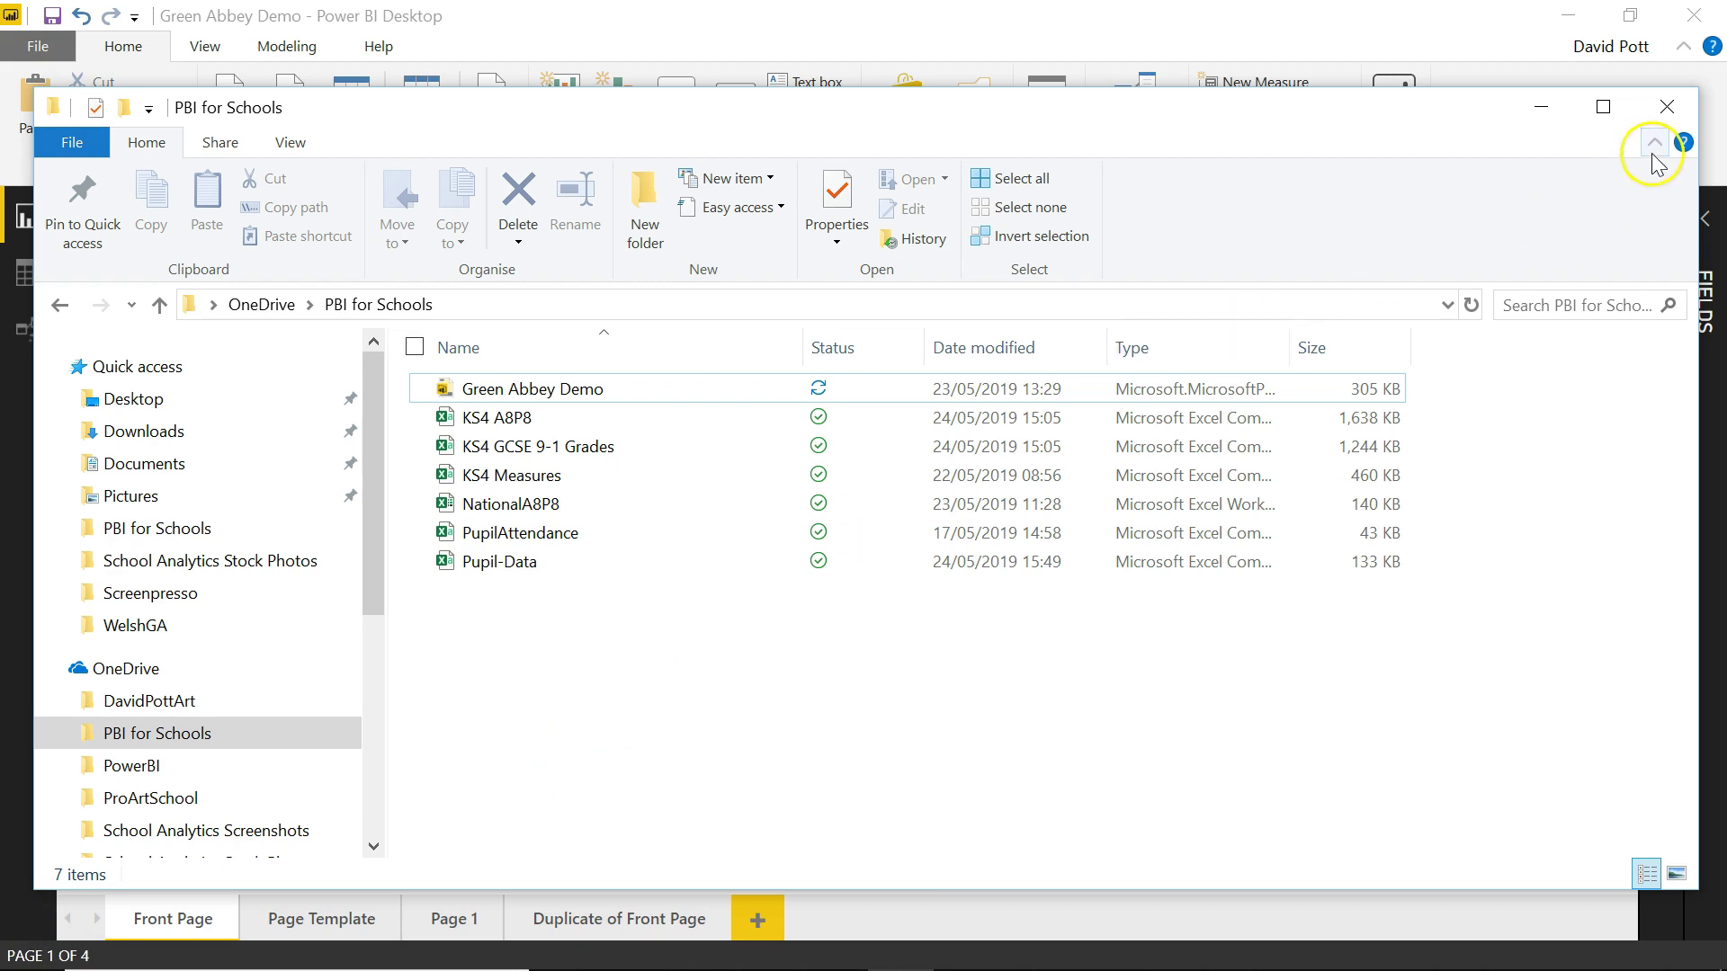
# Start a new Folder data source from Get Data > More.
pyautogui.click(1539, 112)
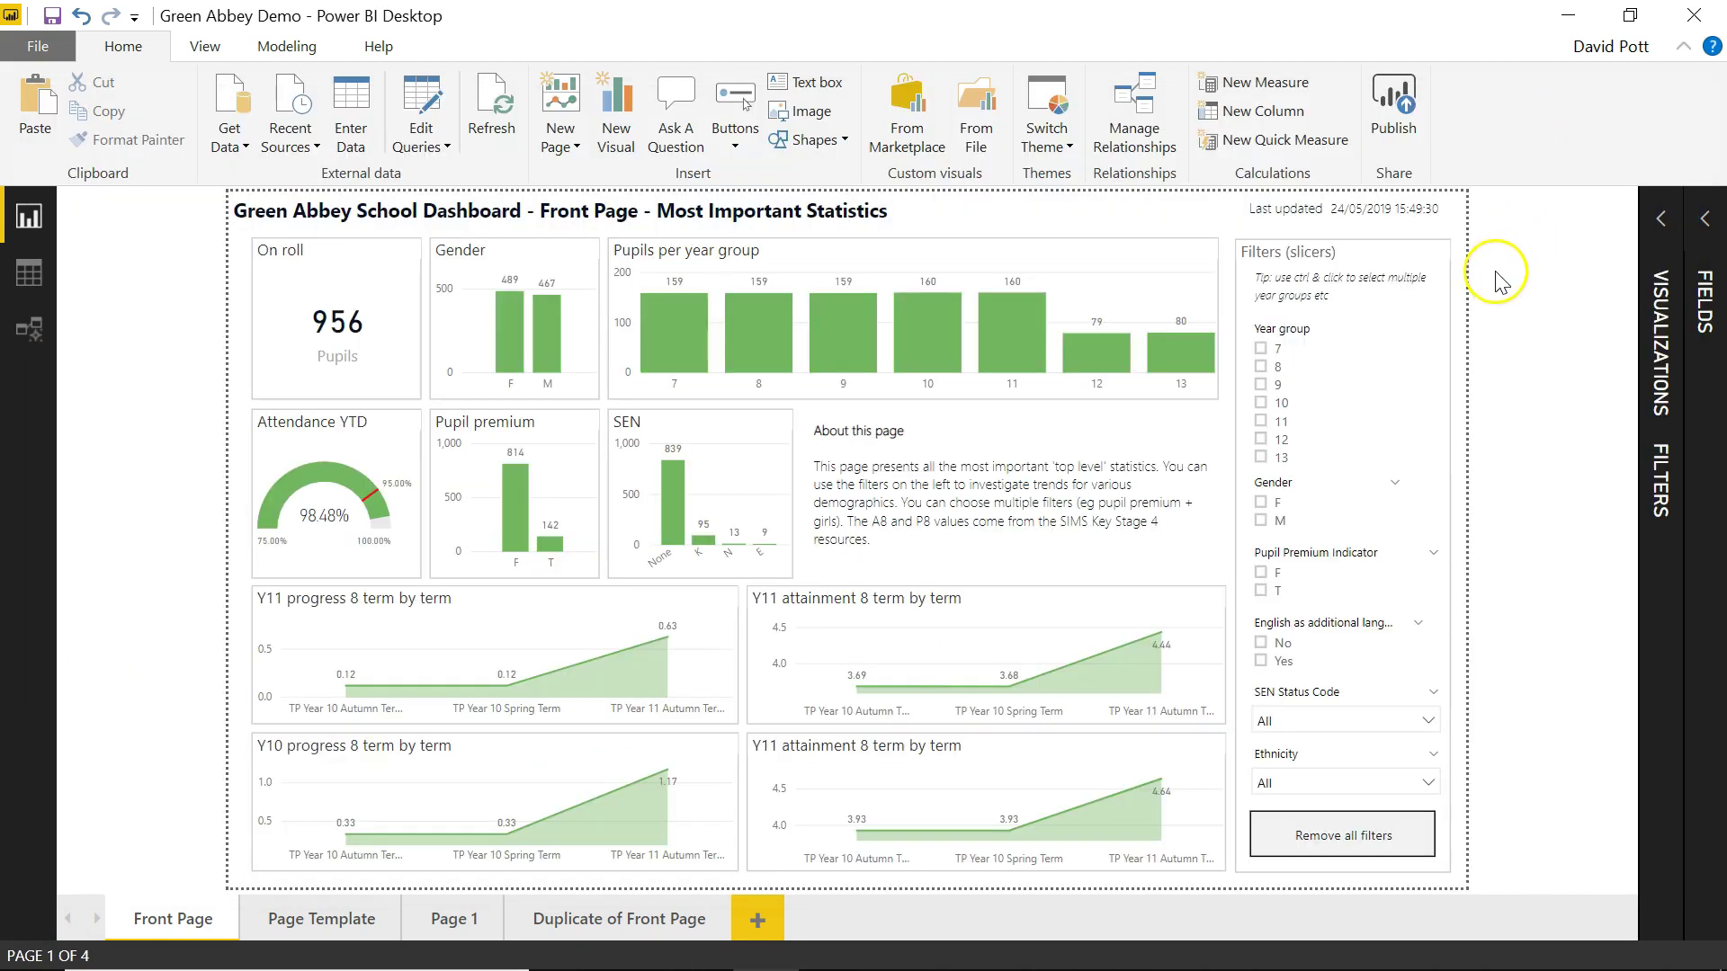
pyautogui.click(243, 106)
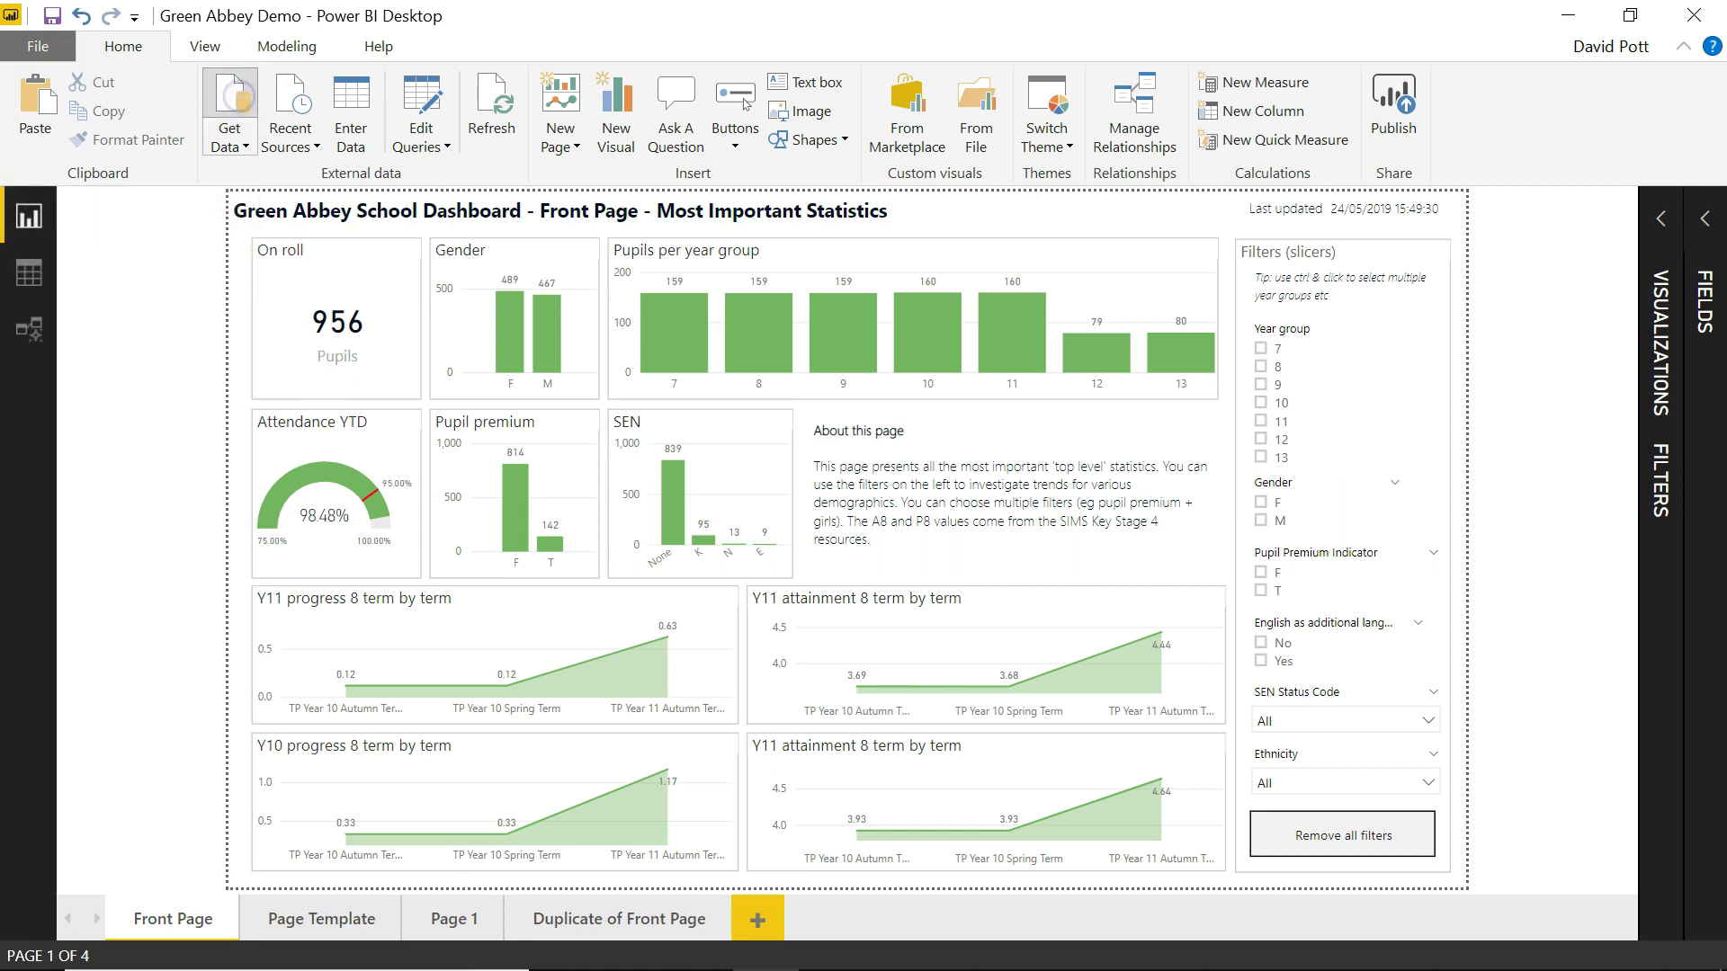
pyautogui.click(235, 136)
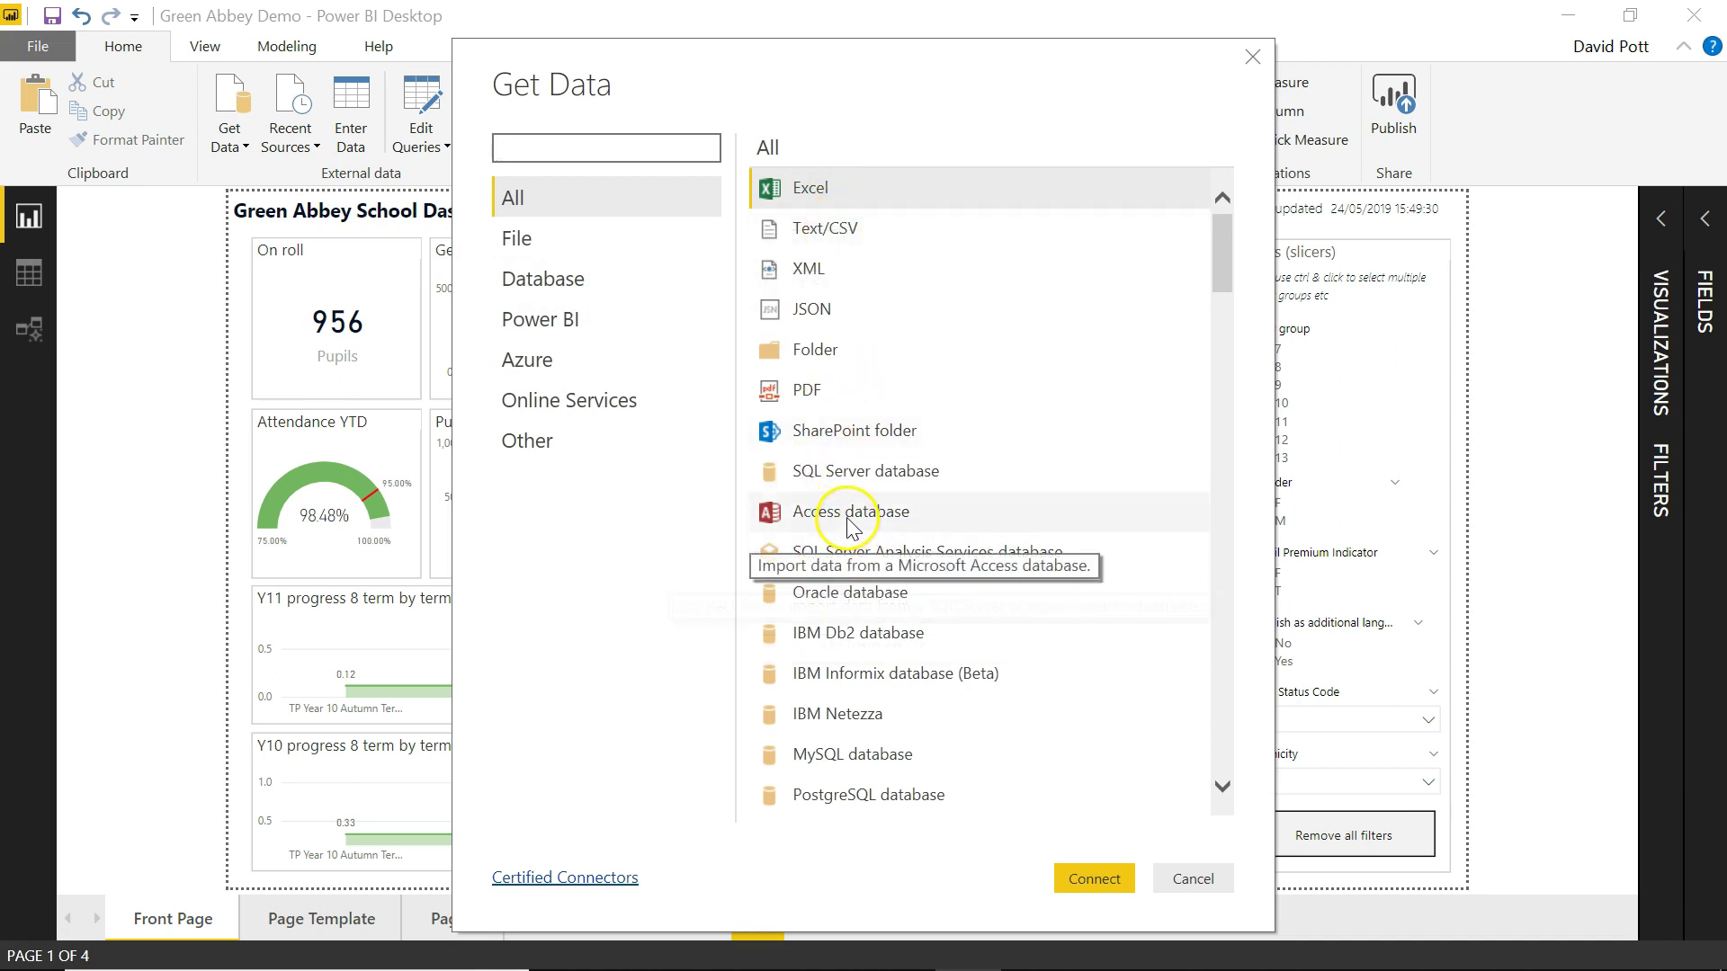
pyautogui.click(820, 357)
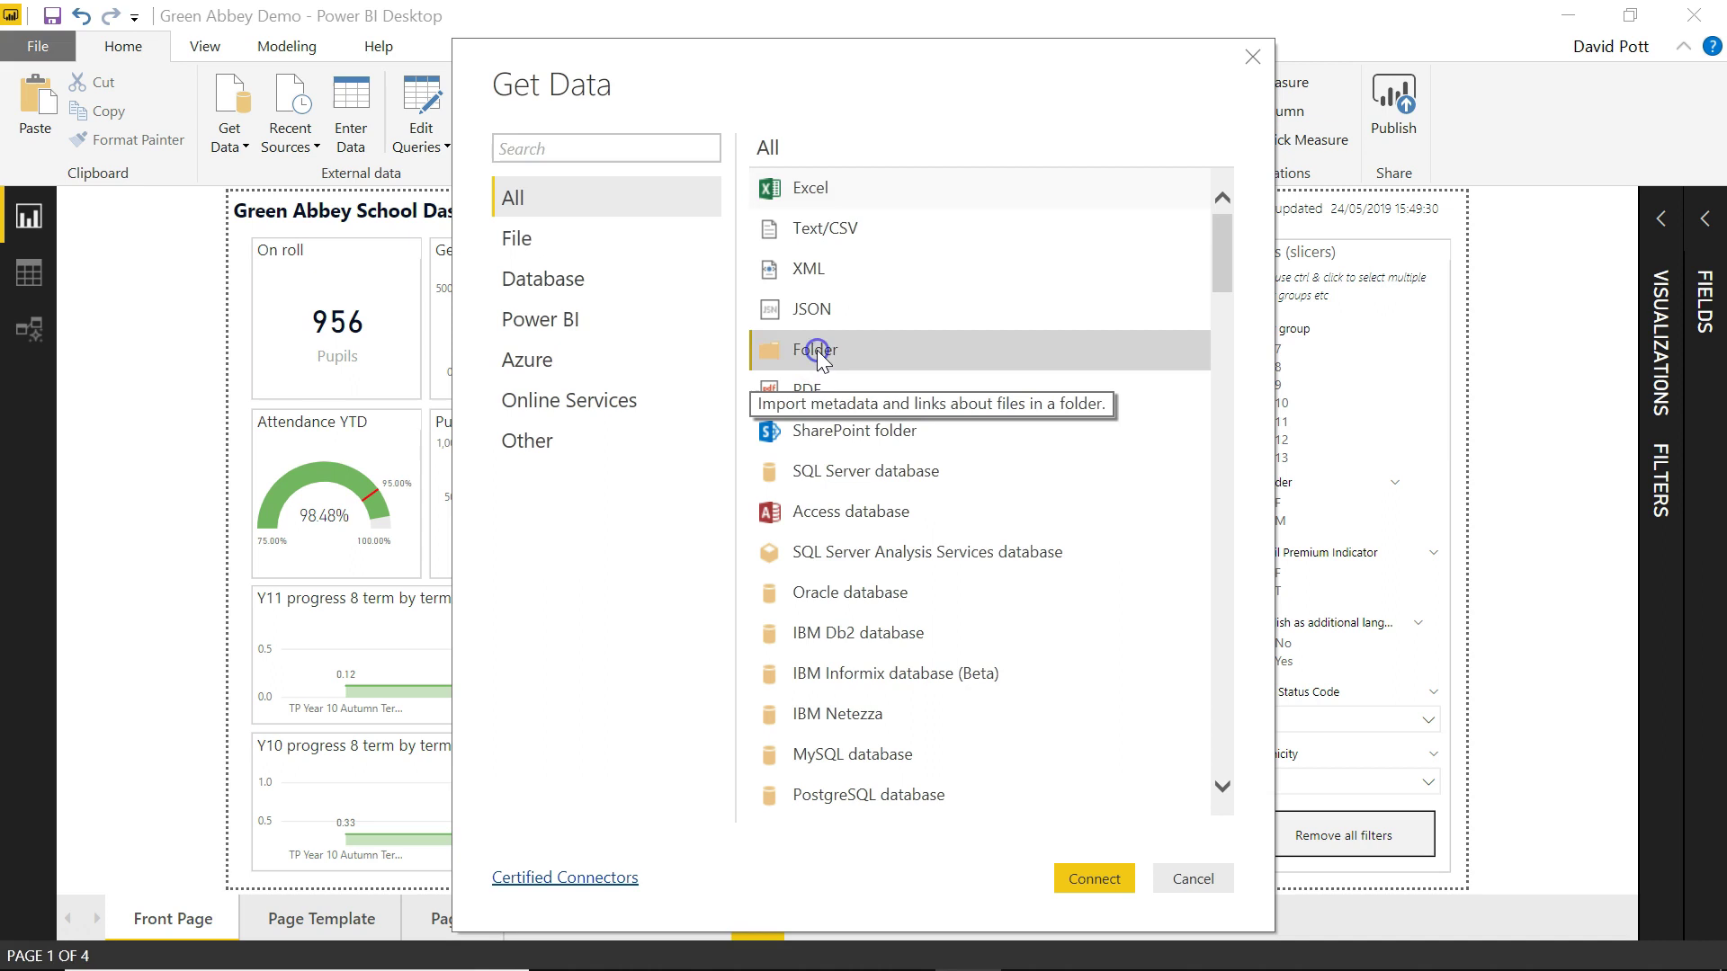
pyautogui.click(1089, 881)
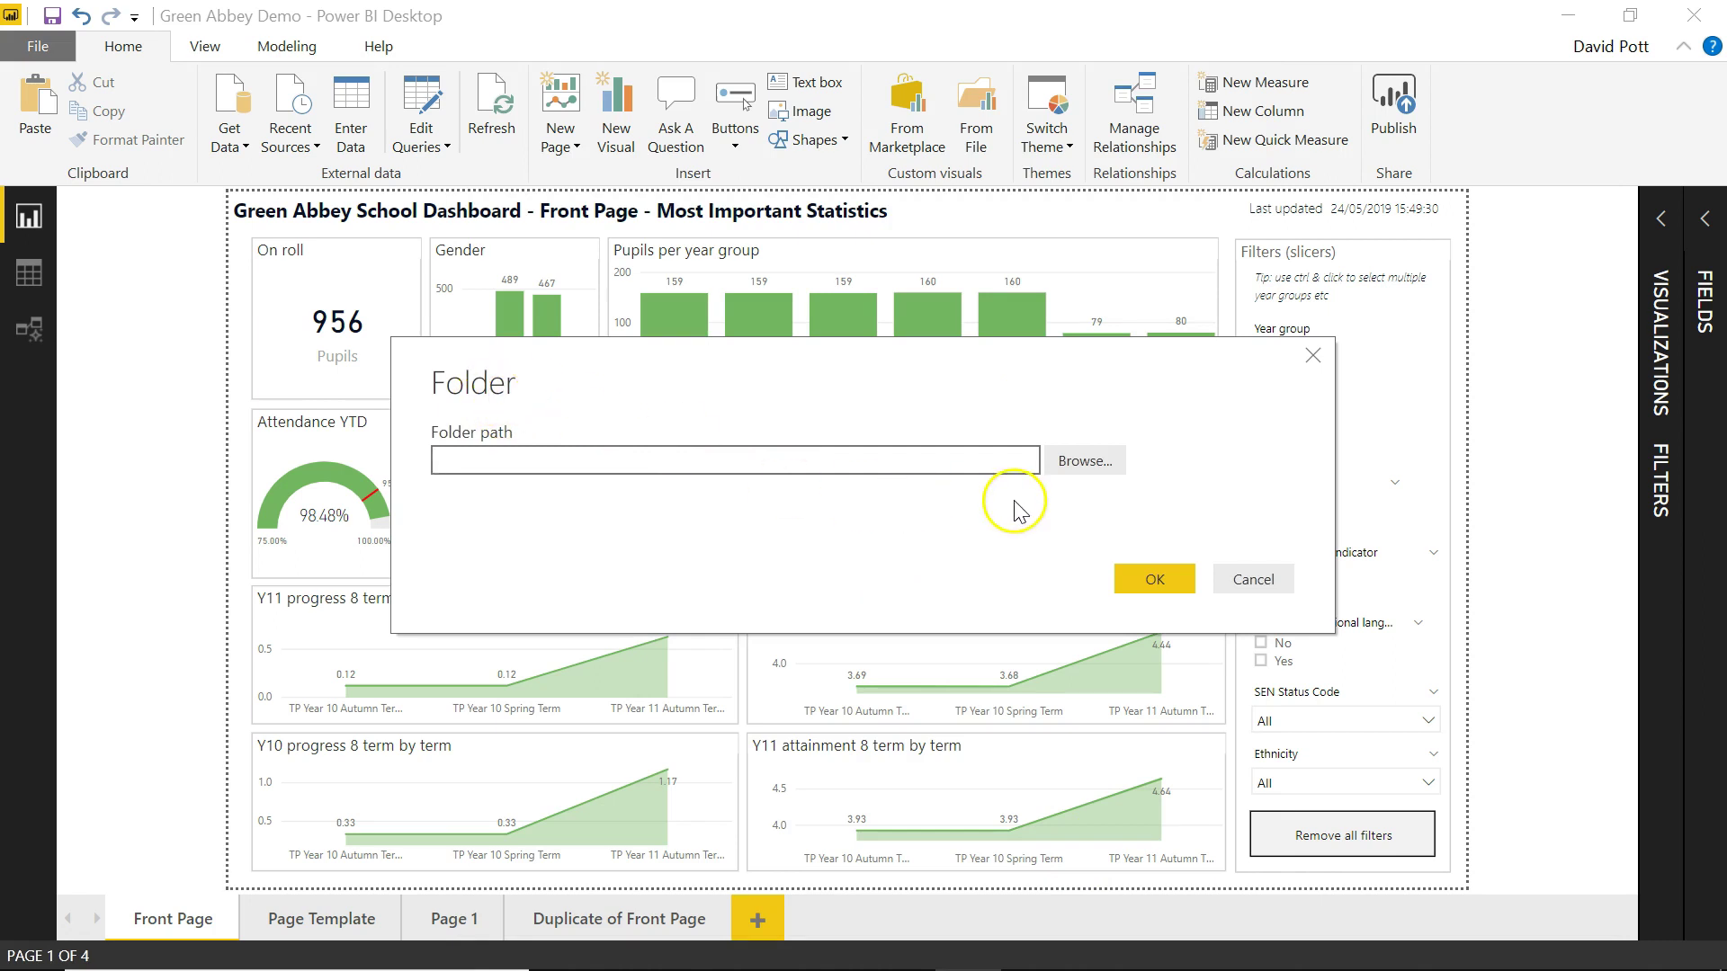
# Set the folder path to OneDrive > PBI for Schools.
pyautogui.click(1056, 456)
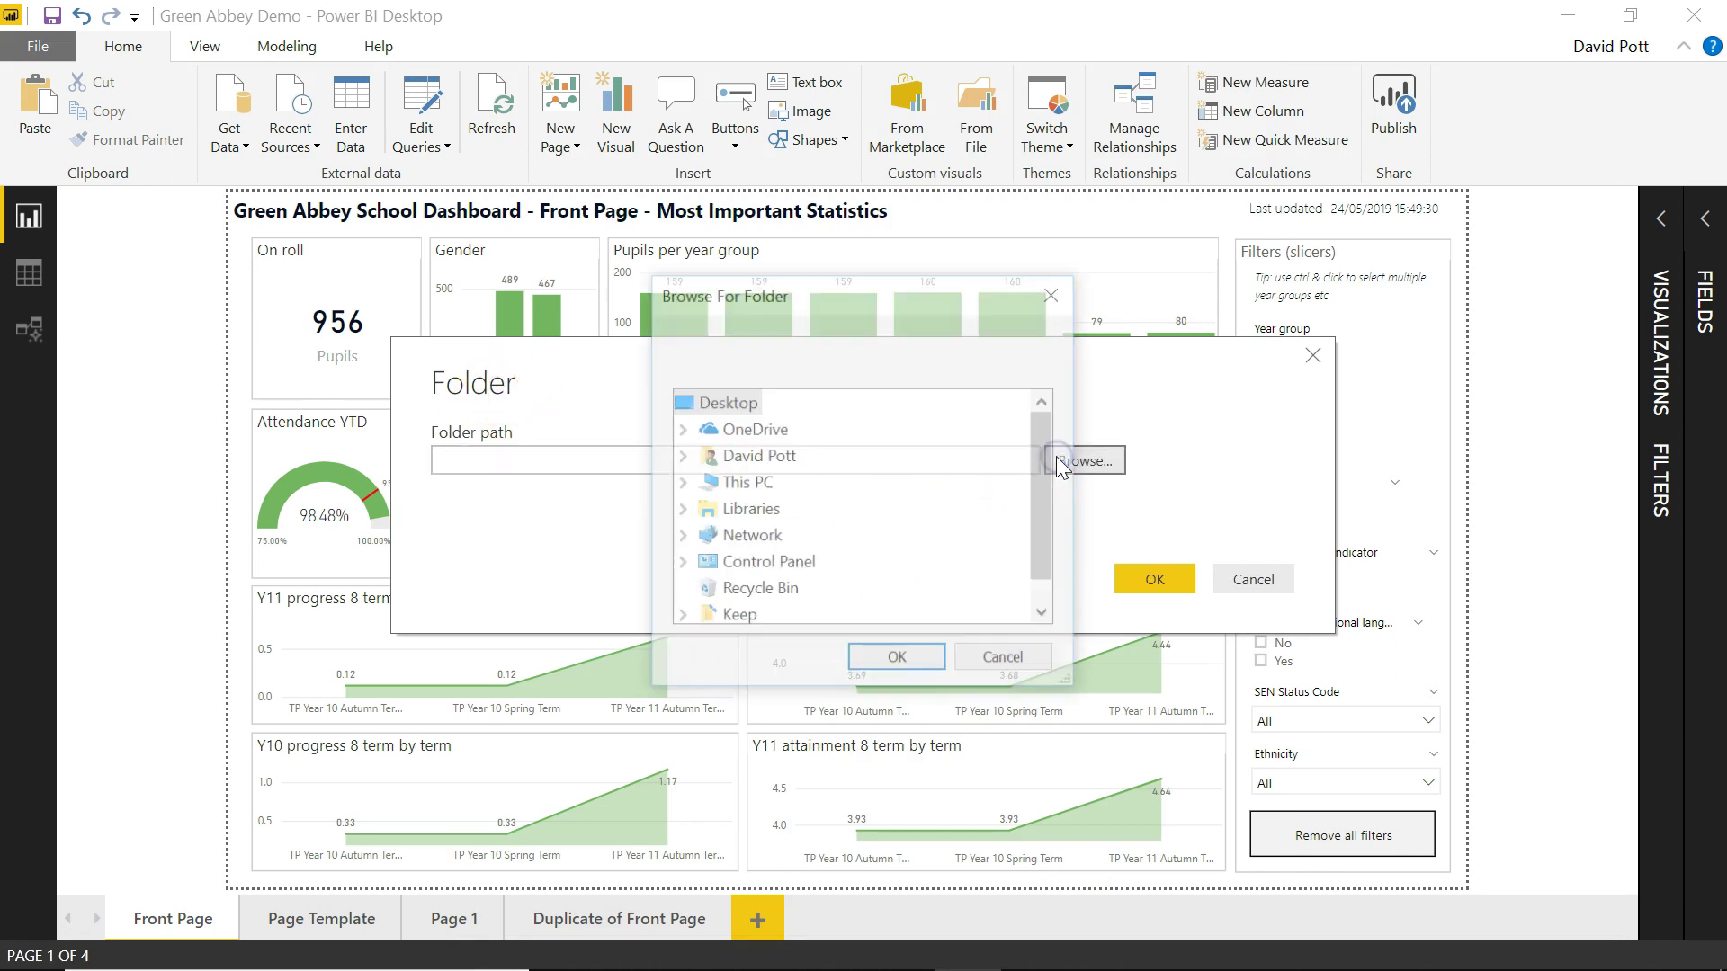
pyautogui.click(760, 439)
pyautogui.click(680, 429)
pyautogui.click(796, 458)
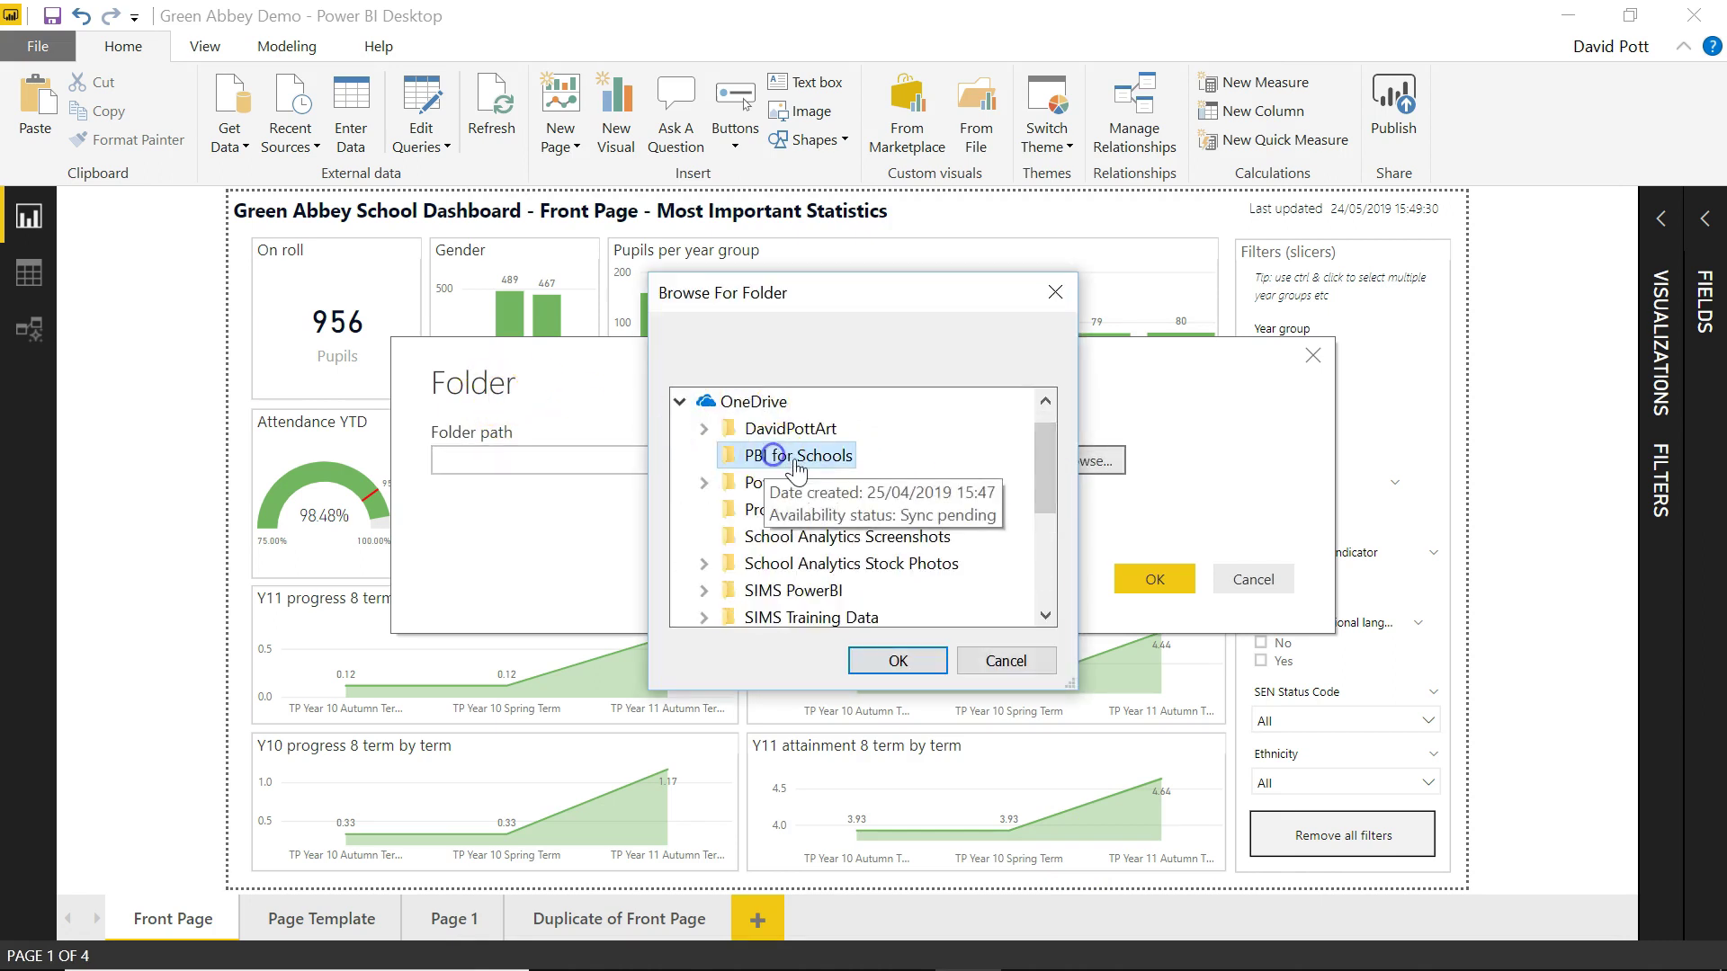
pyautogui.click(898, 660)
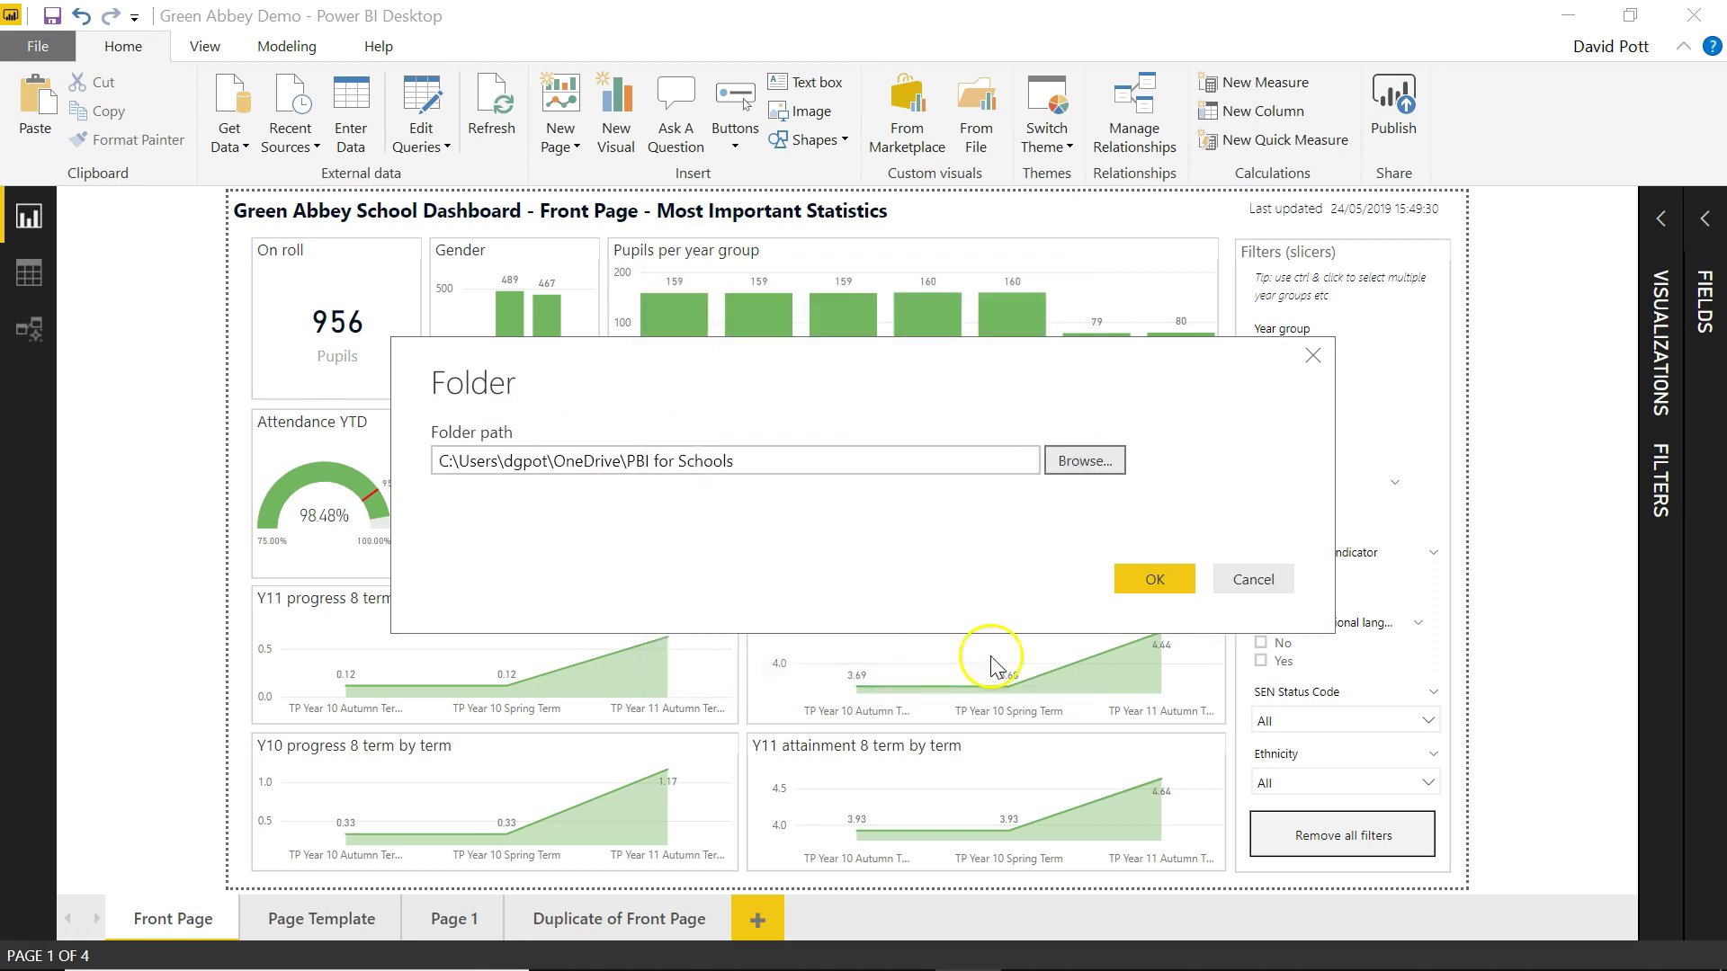
# Preview the PBI for Schools folder's file list and load it into the model.
pyautogui.click(1136, 580)
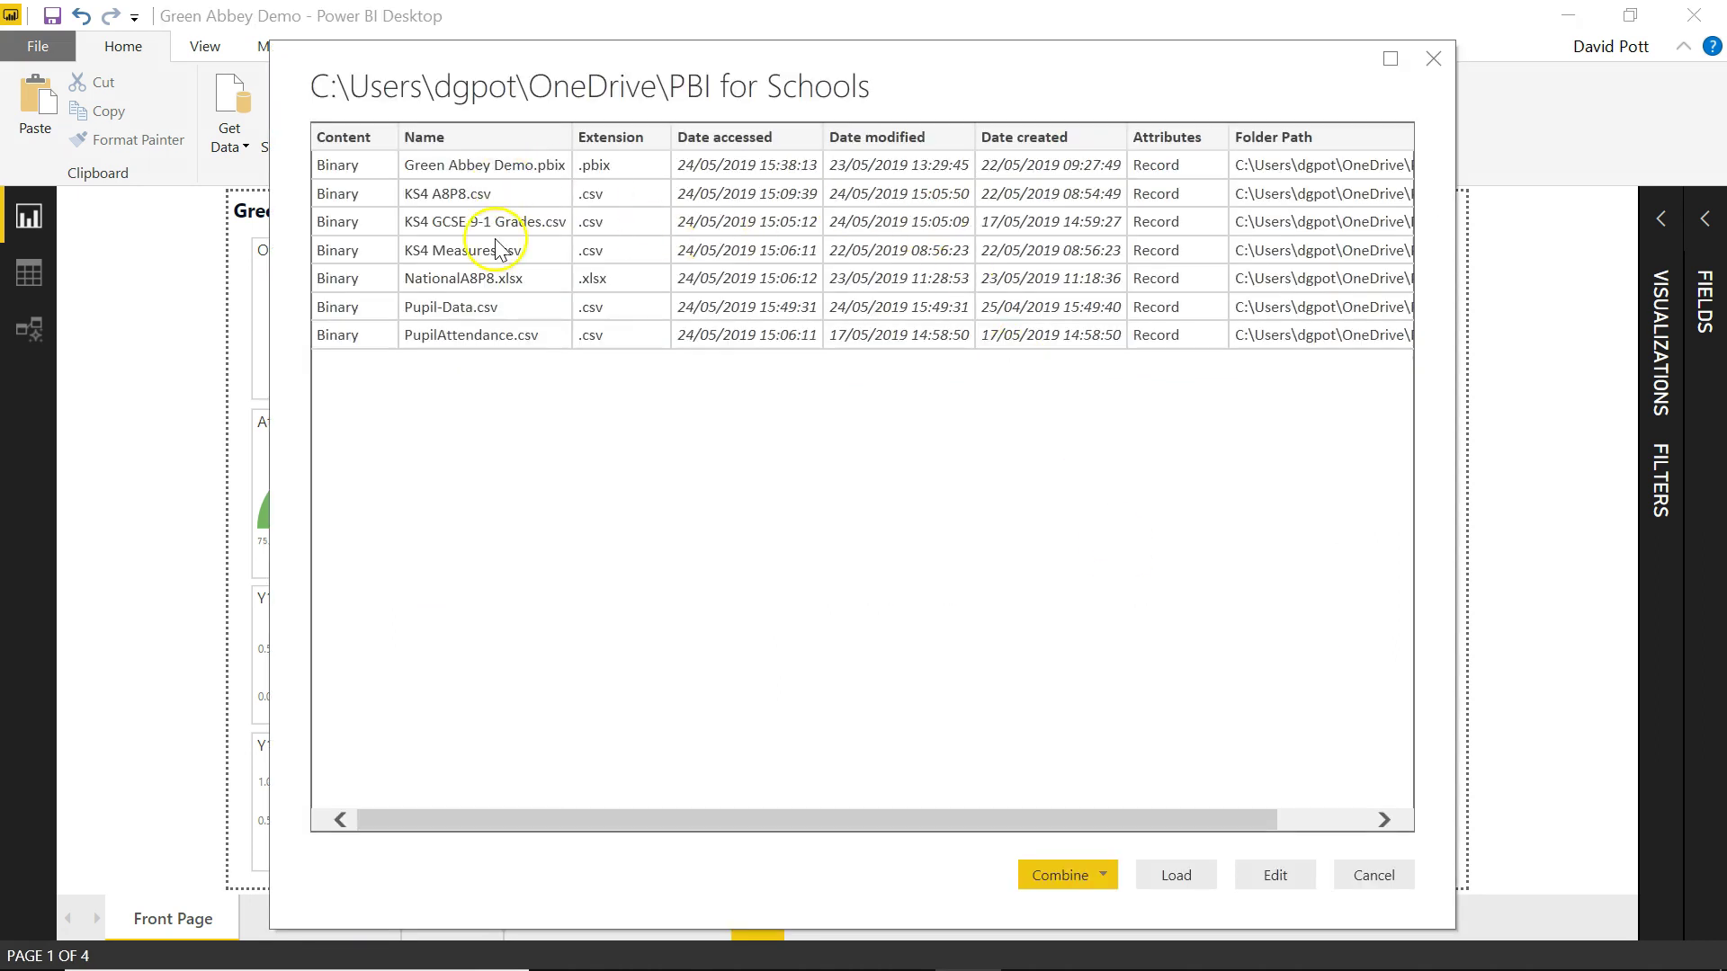
pyautogui.click(475, 171)
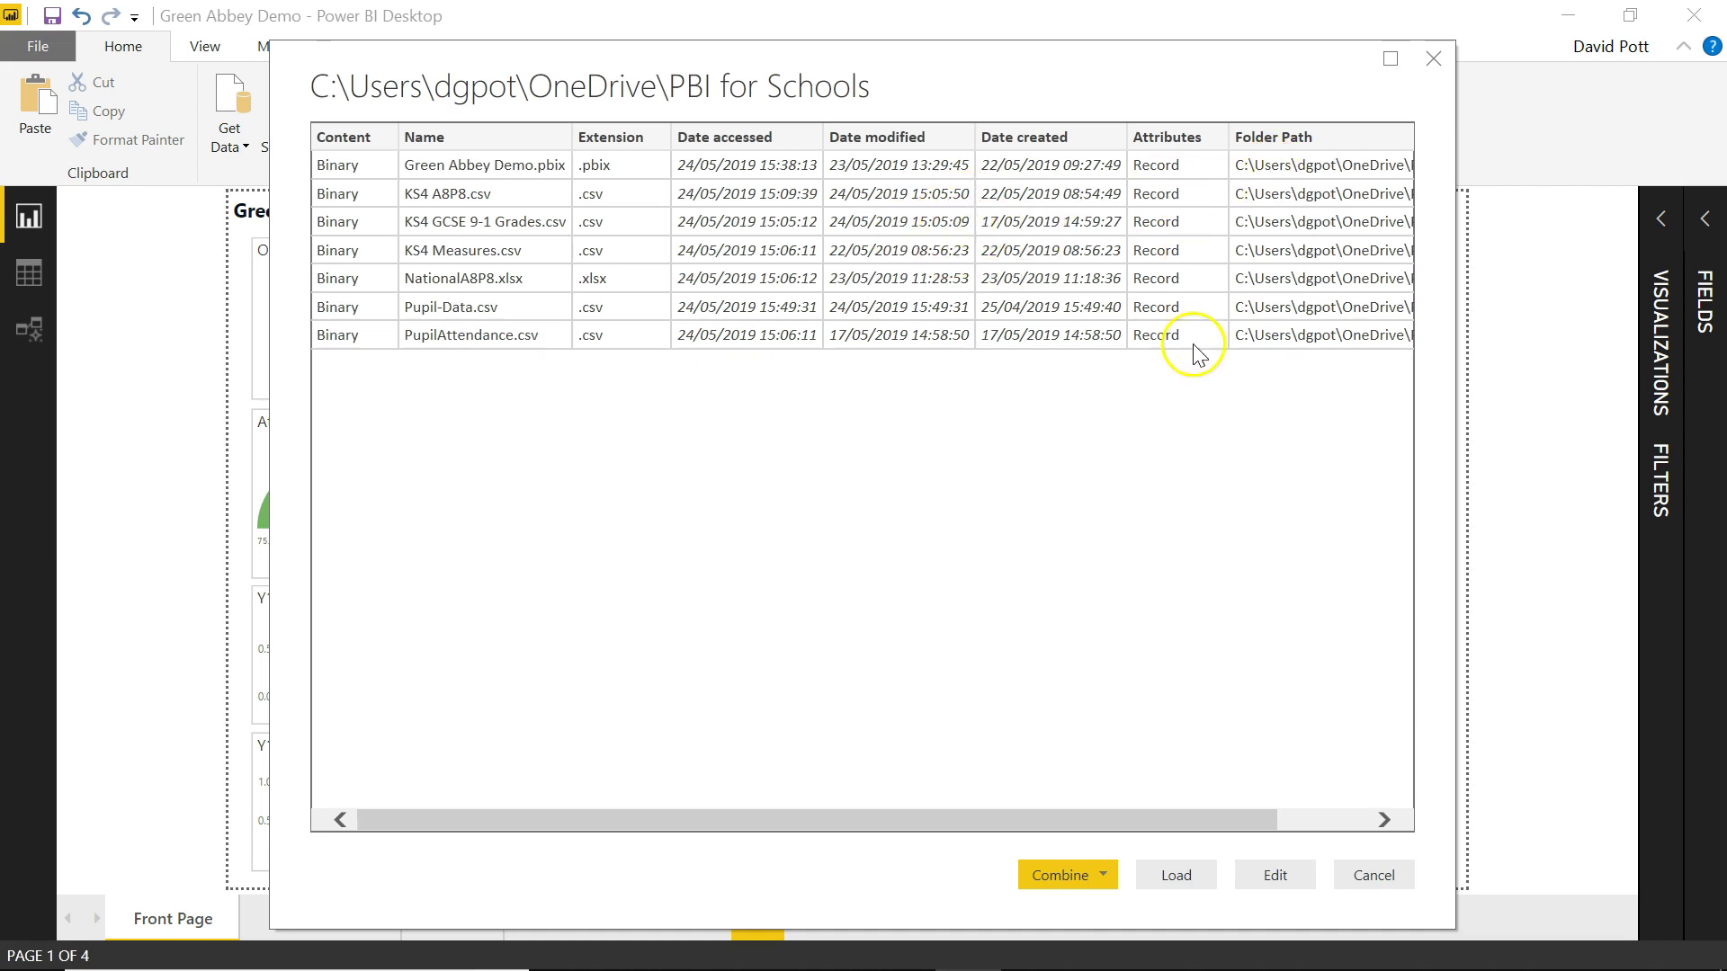
pyautogui.moveTo(1157, 821)
pyautogui.mouseDown()
pyautogui.moveTo(1341, 821)
pyautogui.moveTo(1135, 832)
pyautogui.mouseUp()
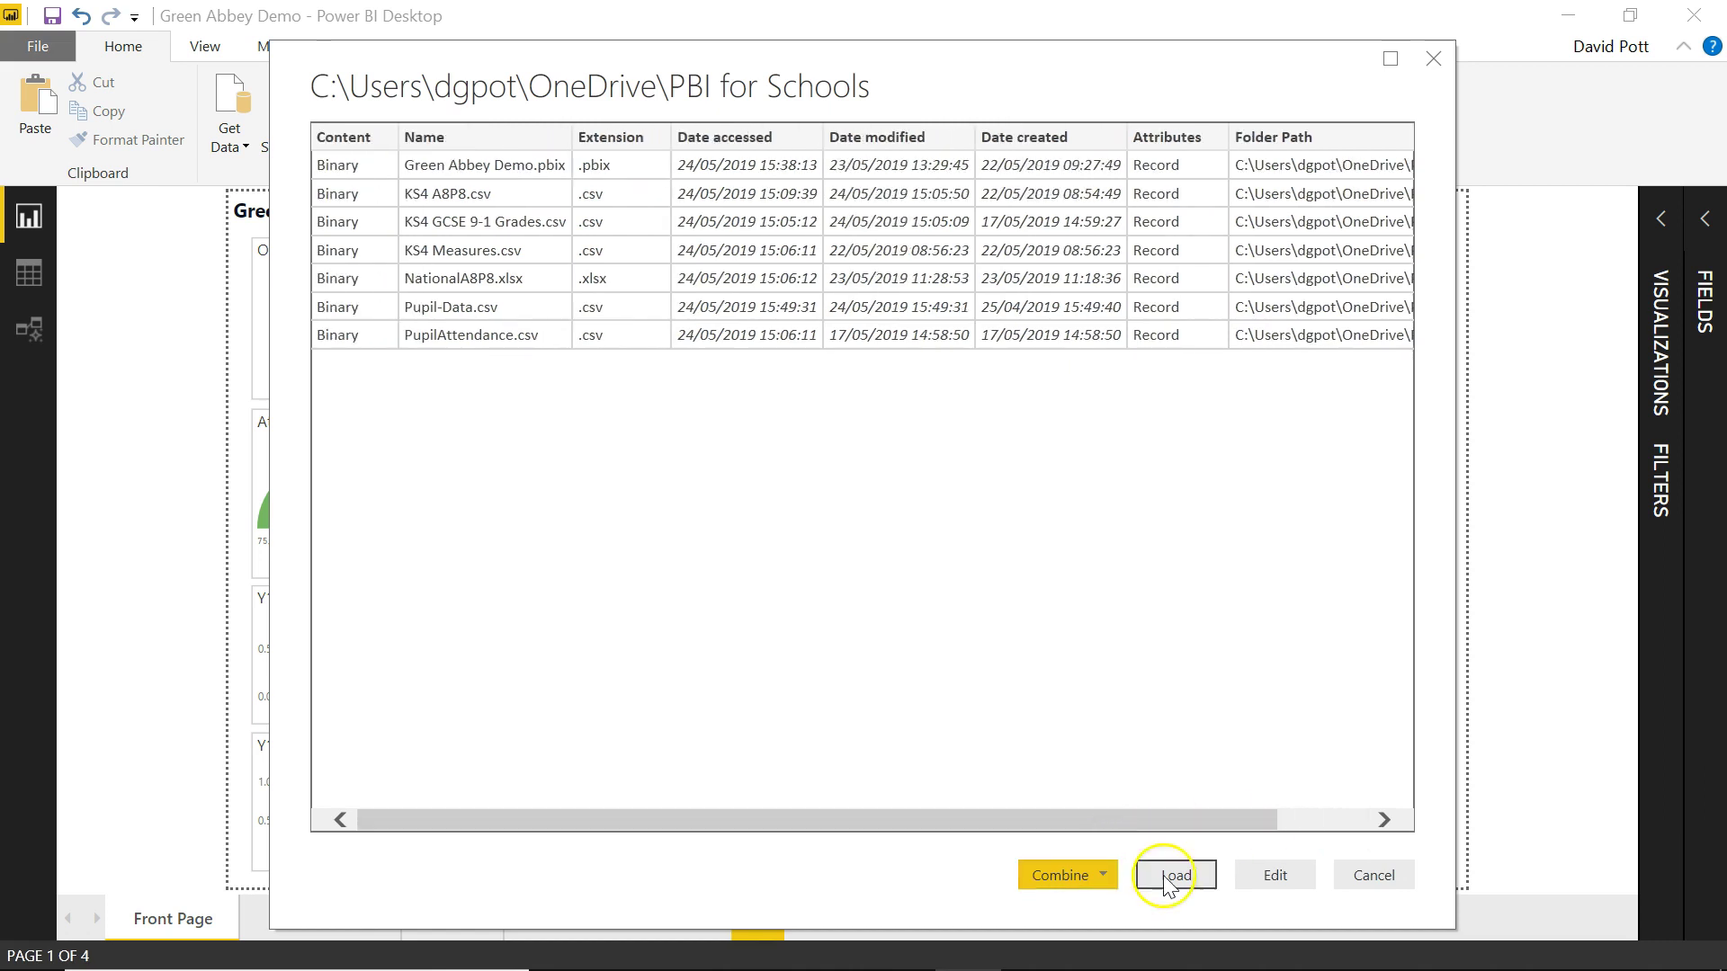
pyautogui.click(1197, 881)
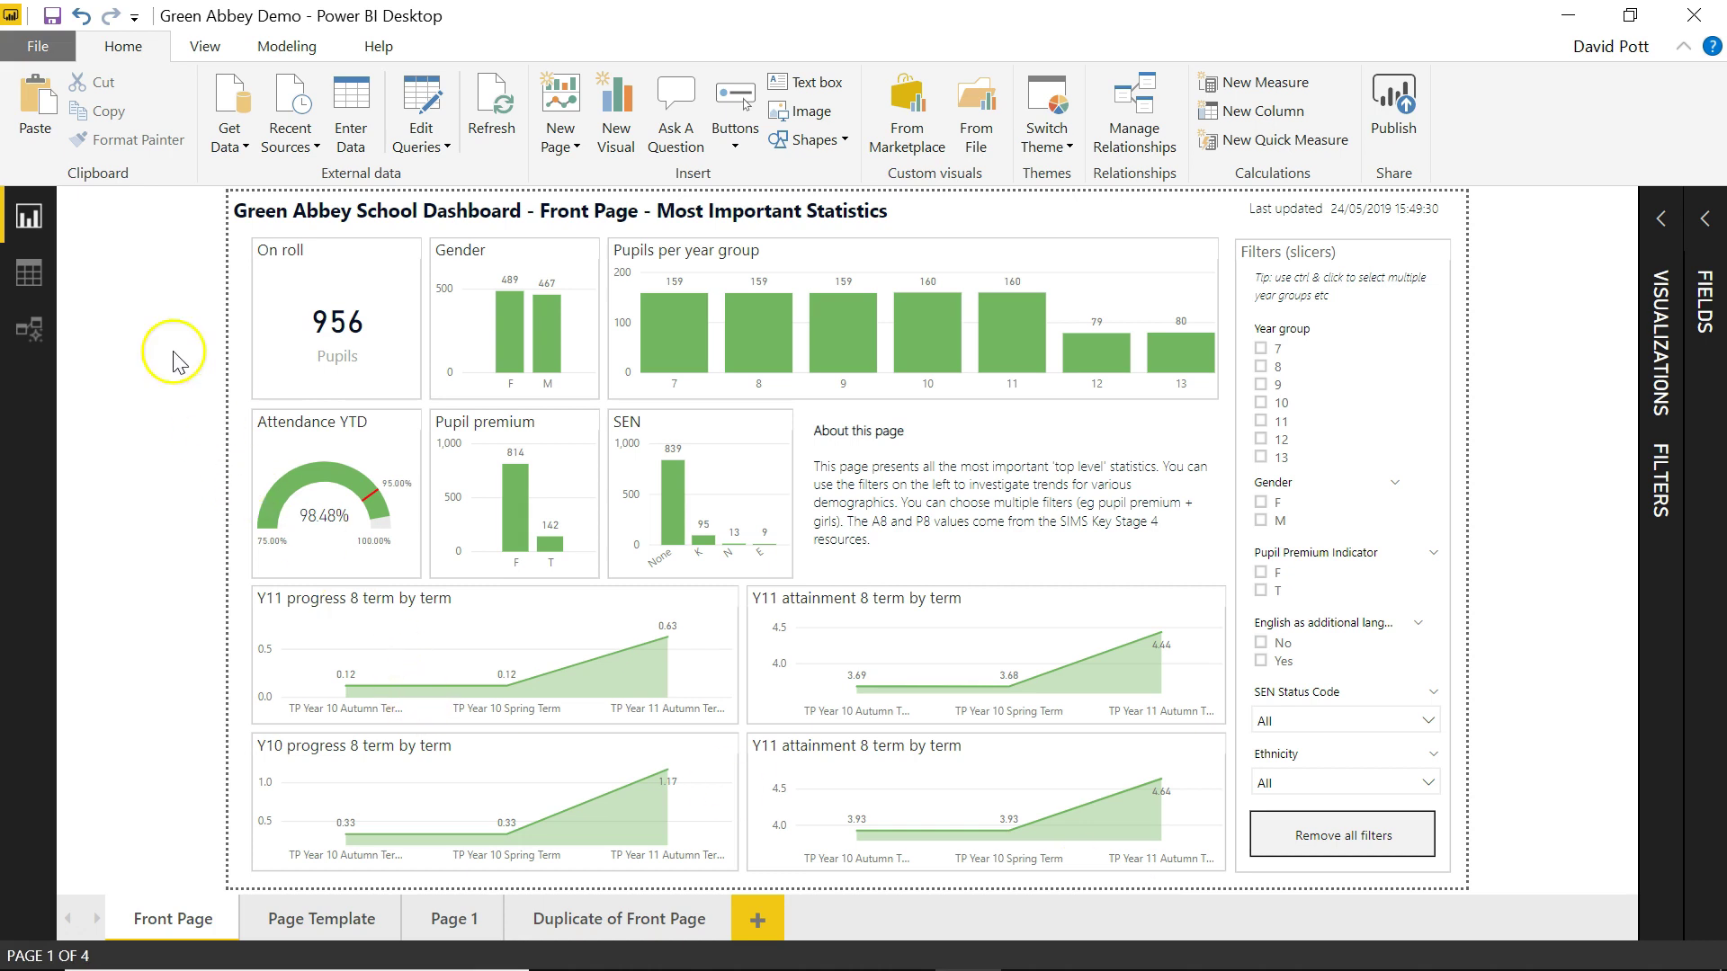
# In Data view, rename the PBI for Schools table to FileDateInfo.
pyautogui.click(28, 275)
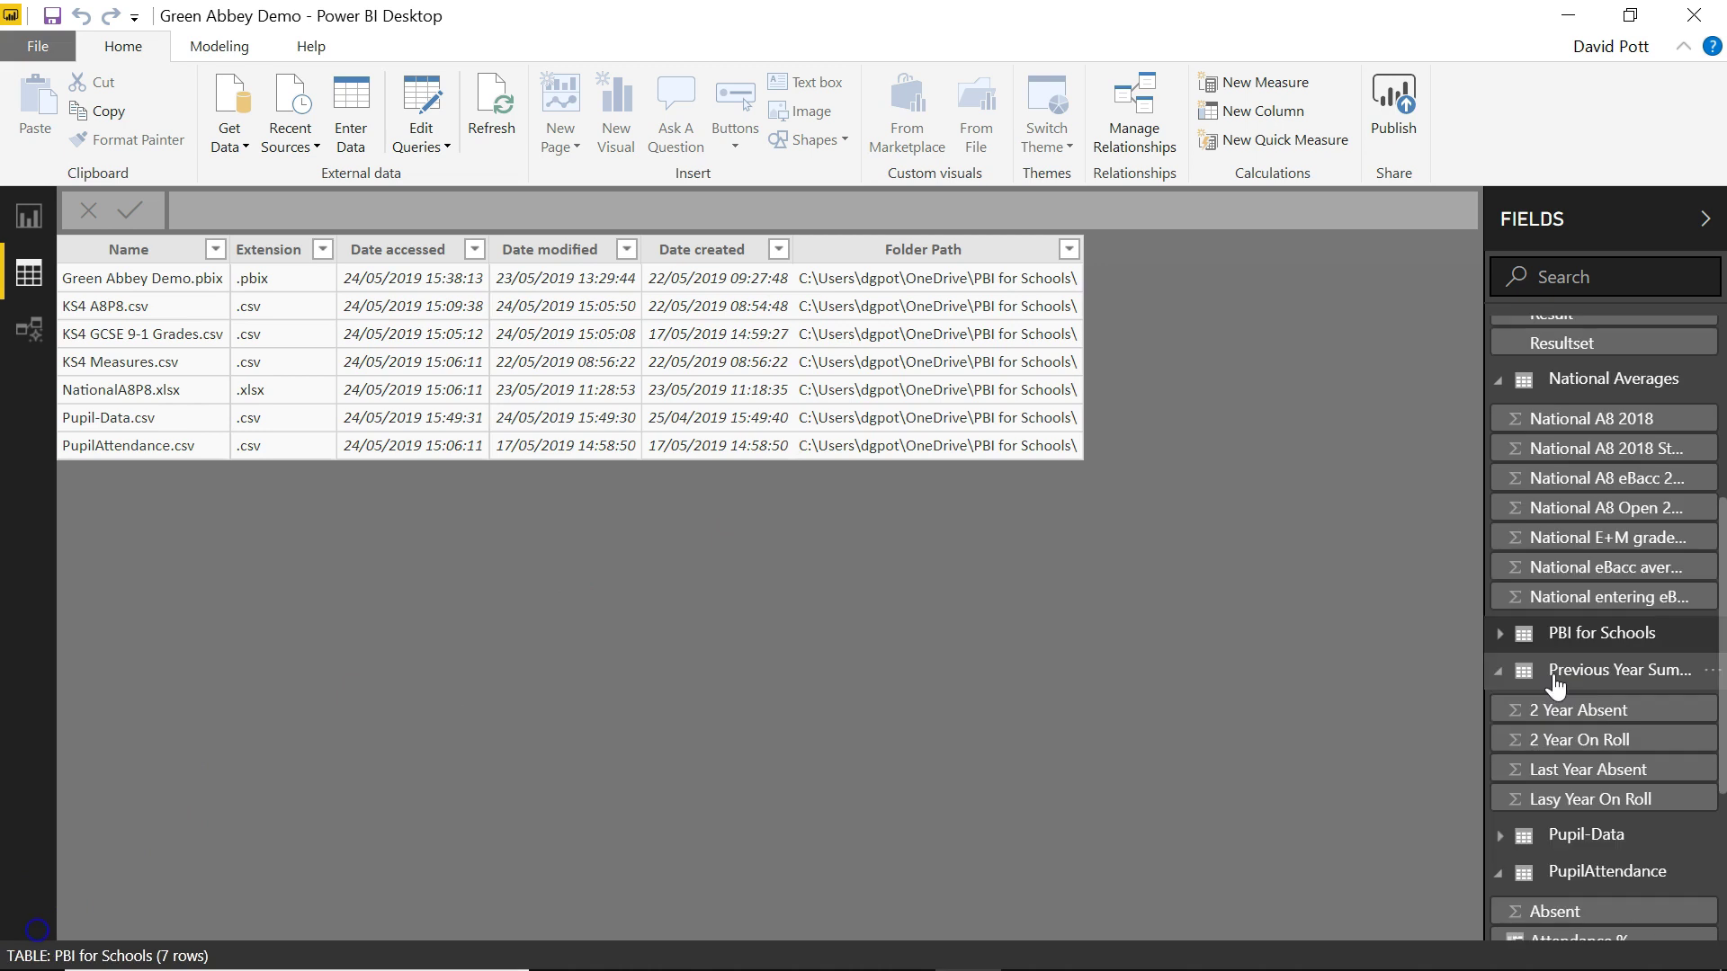
pyautogui.click(1579, 644)
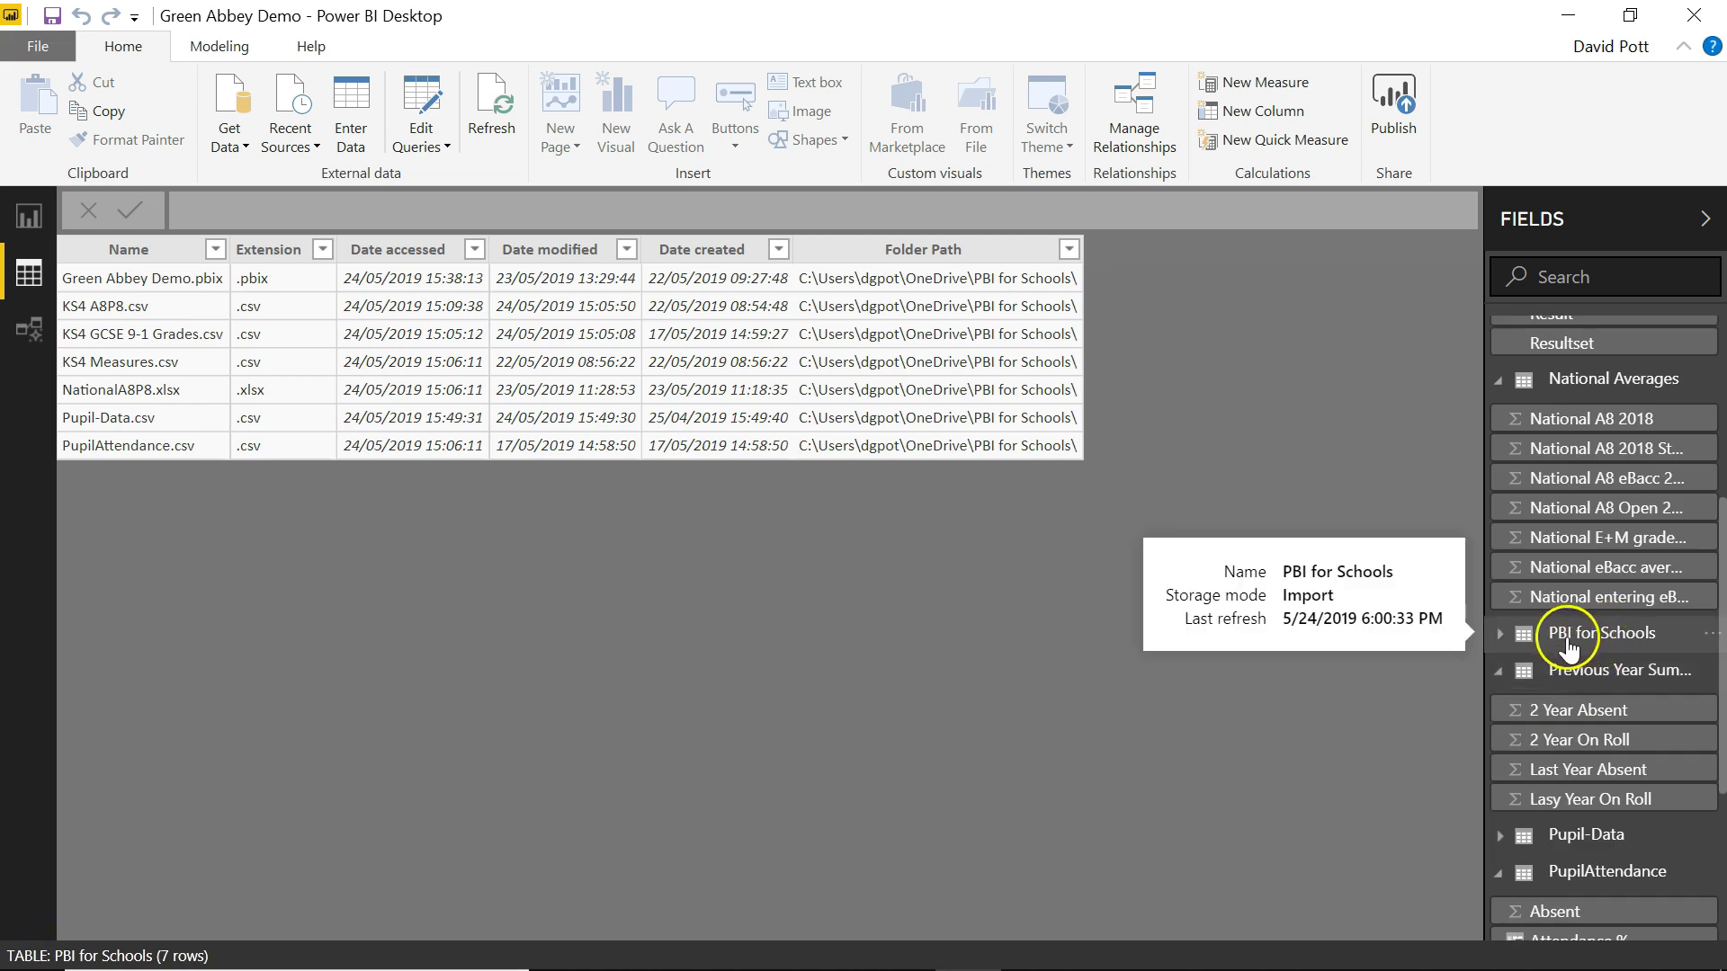
pyautogui.moveTo(1580, 647)
pyautogui.click(1709, 633)
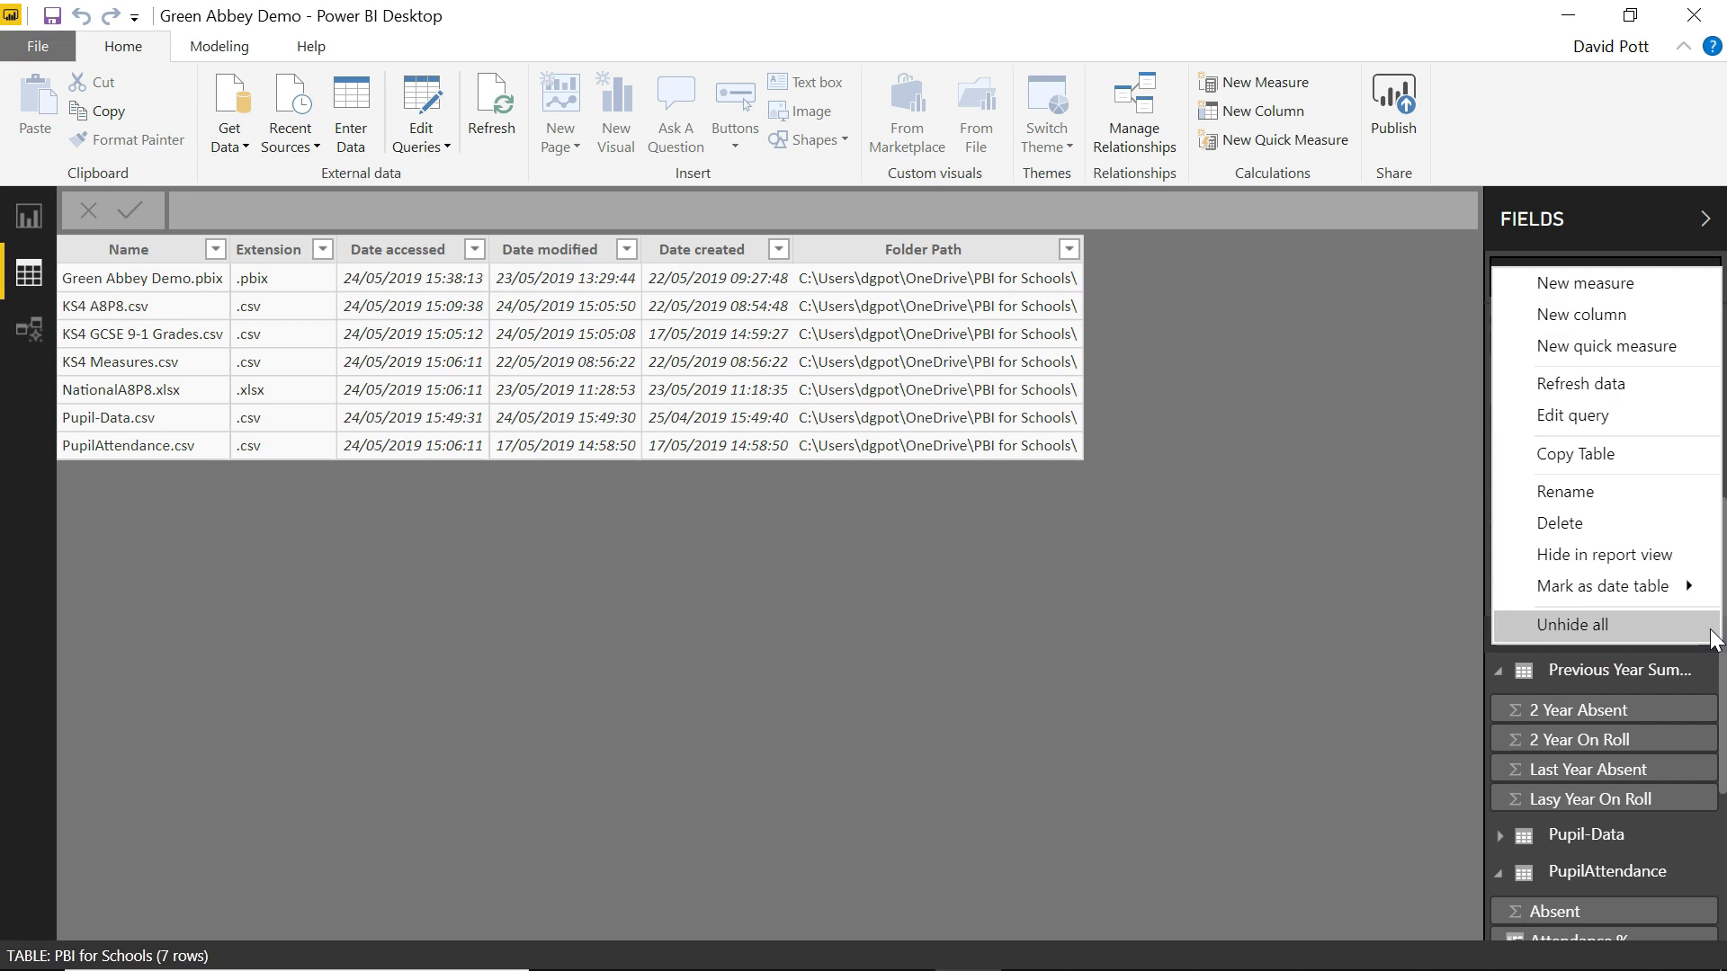
pyautogui.click(1574, 493)
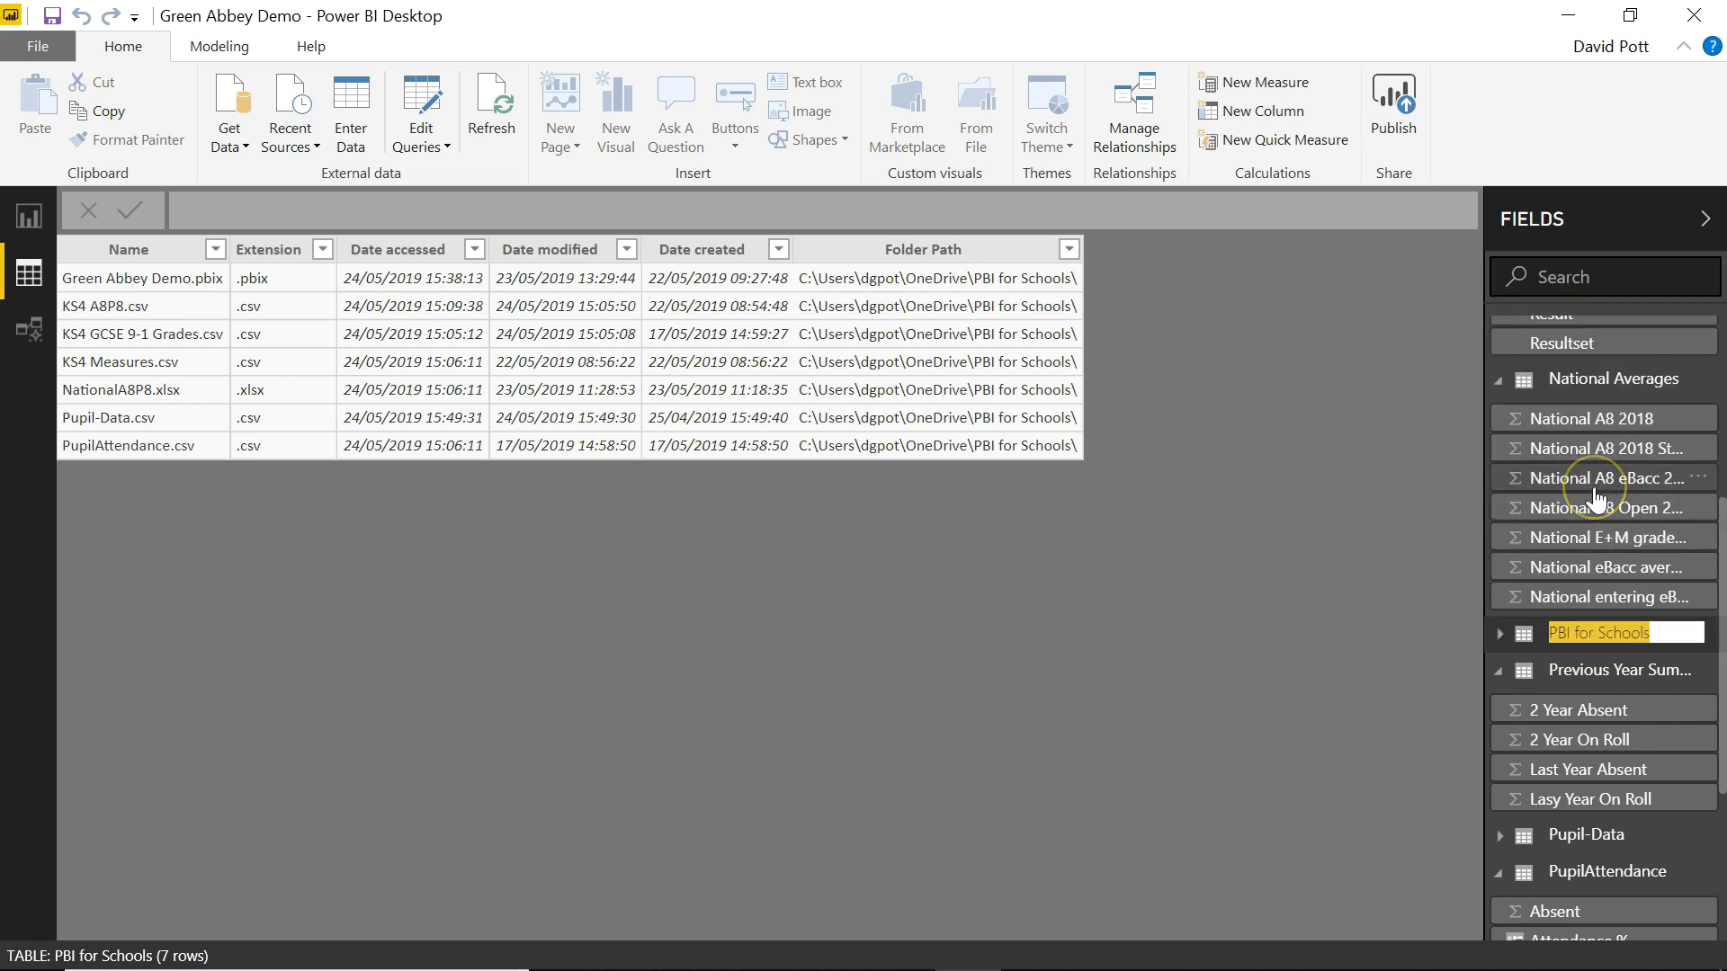
pyautogui.write('FileDateInfo')
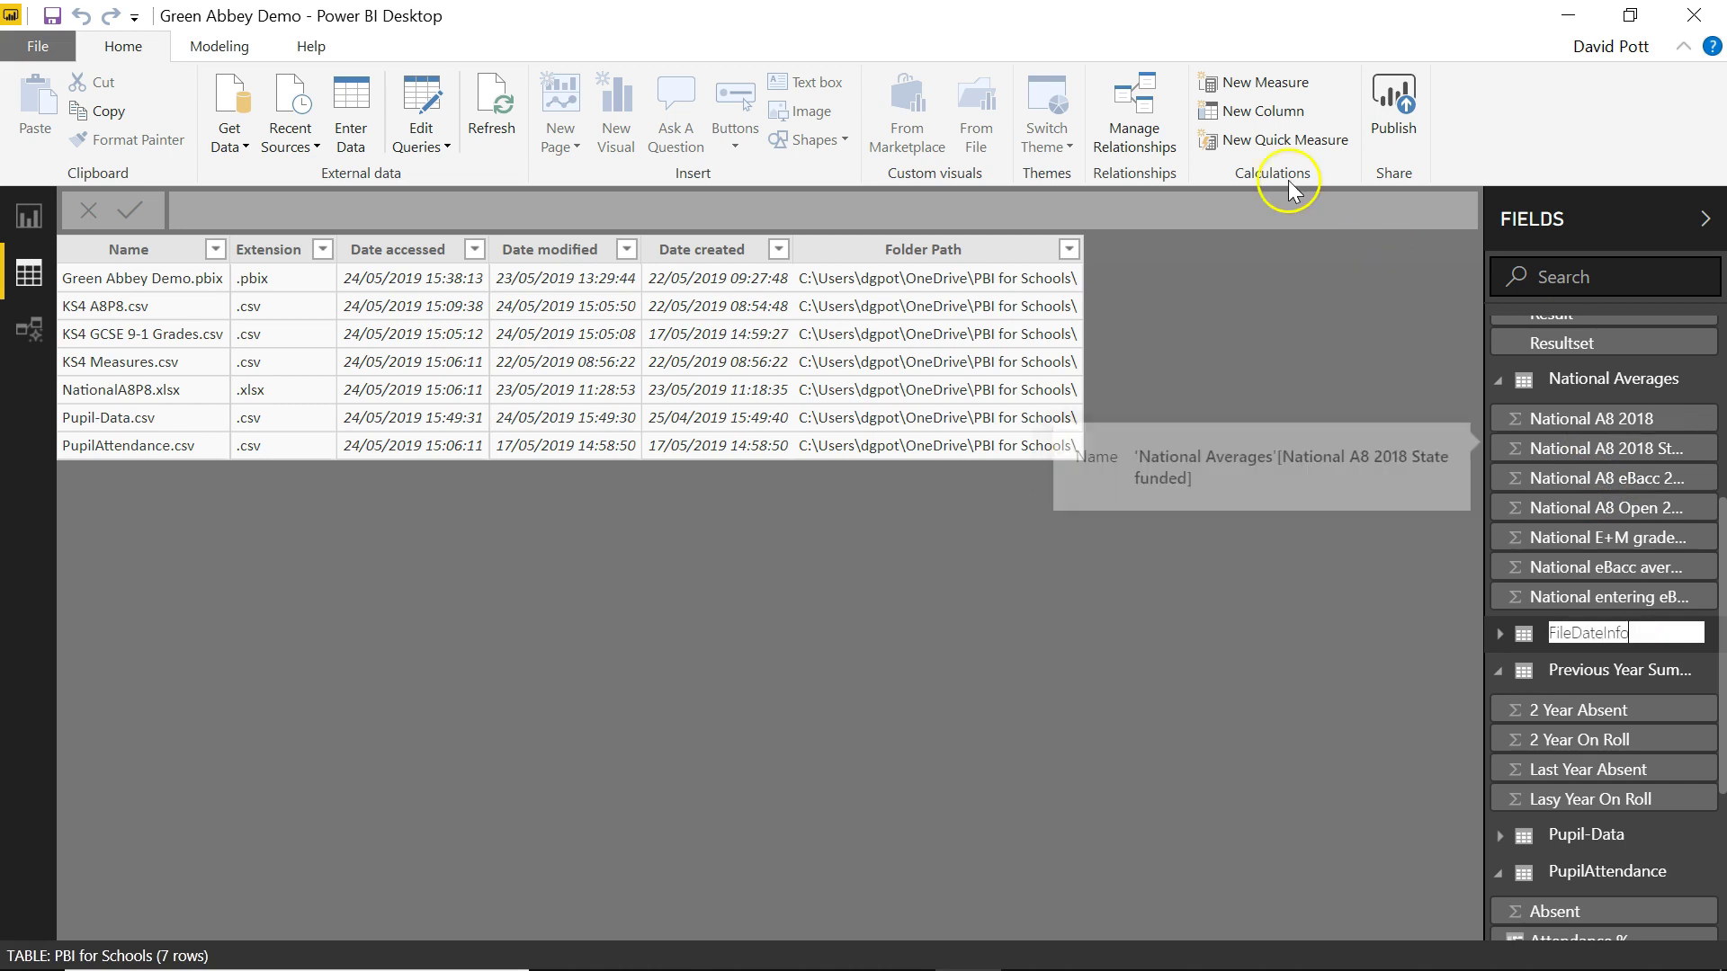
pyautogui.click(1520, 666)
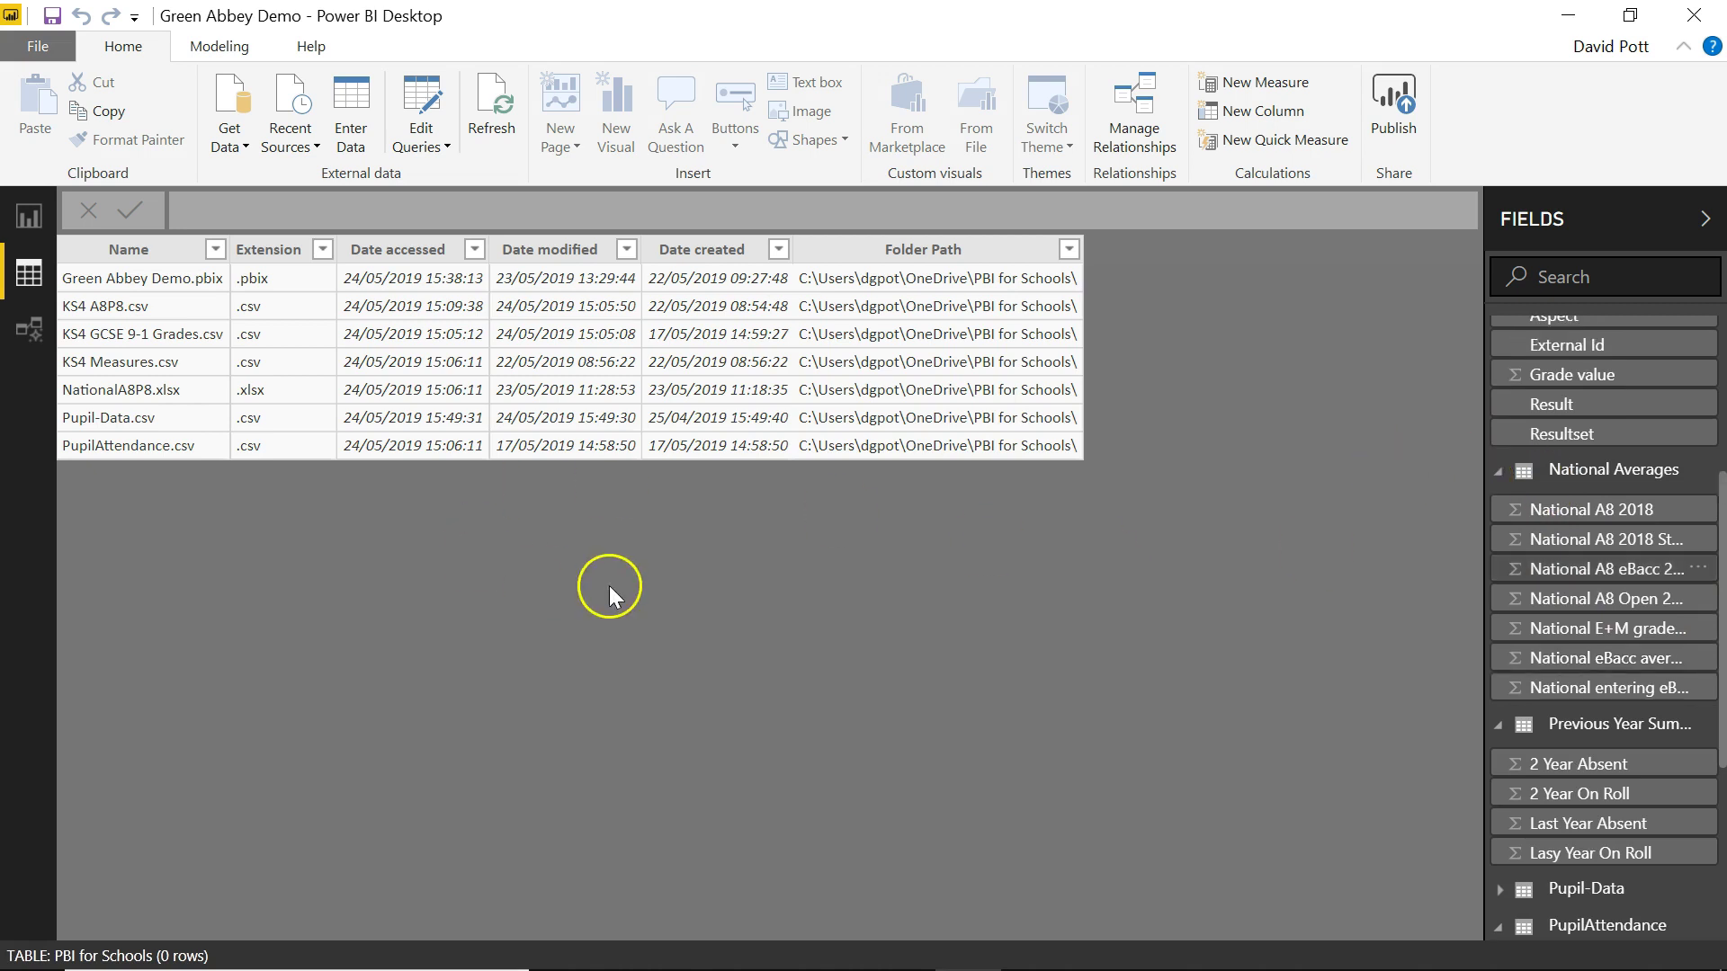
# Expand FileDateInfo to review its fields, then return to Report view.
pyautogui.scroll(5, 1498, 507)
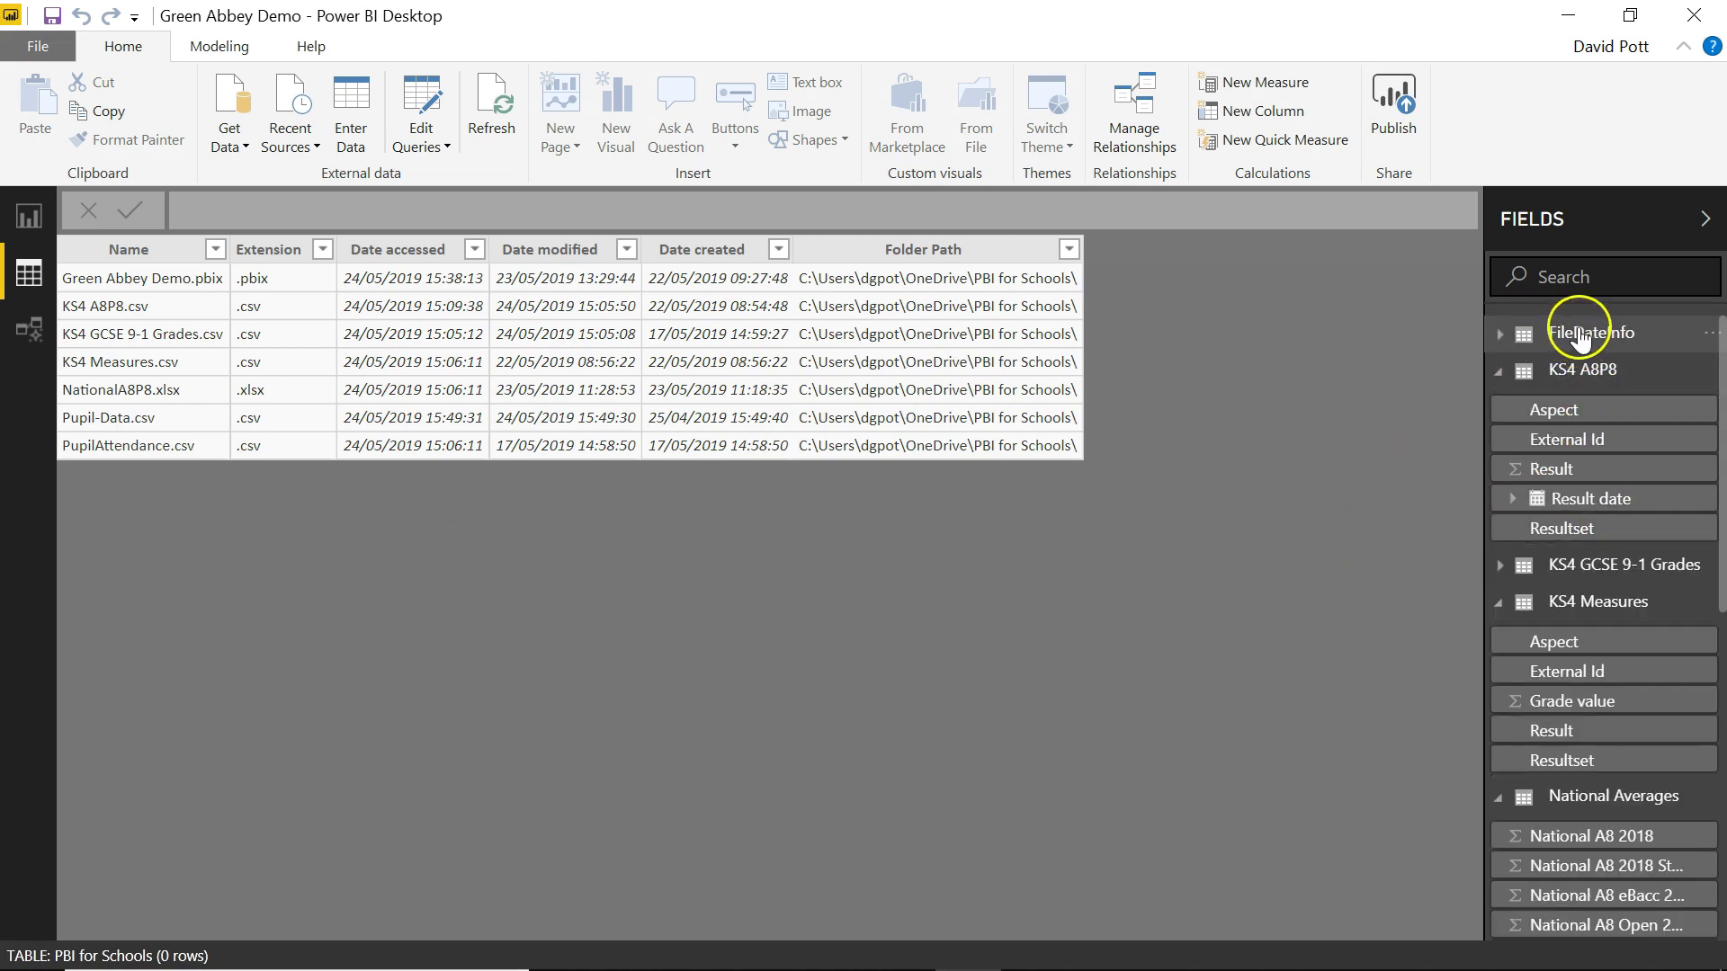
pyautogui.click(1500, 335)
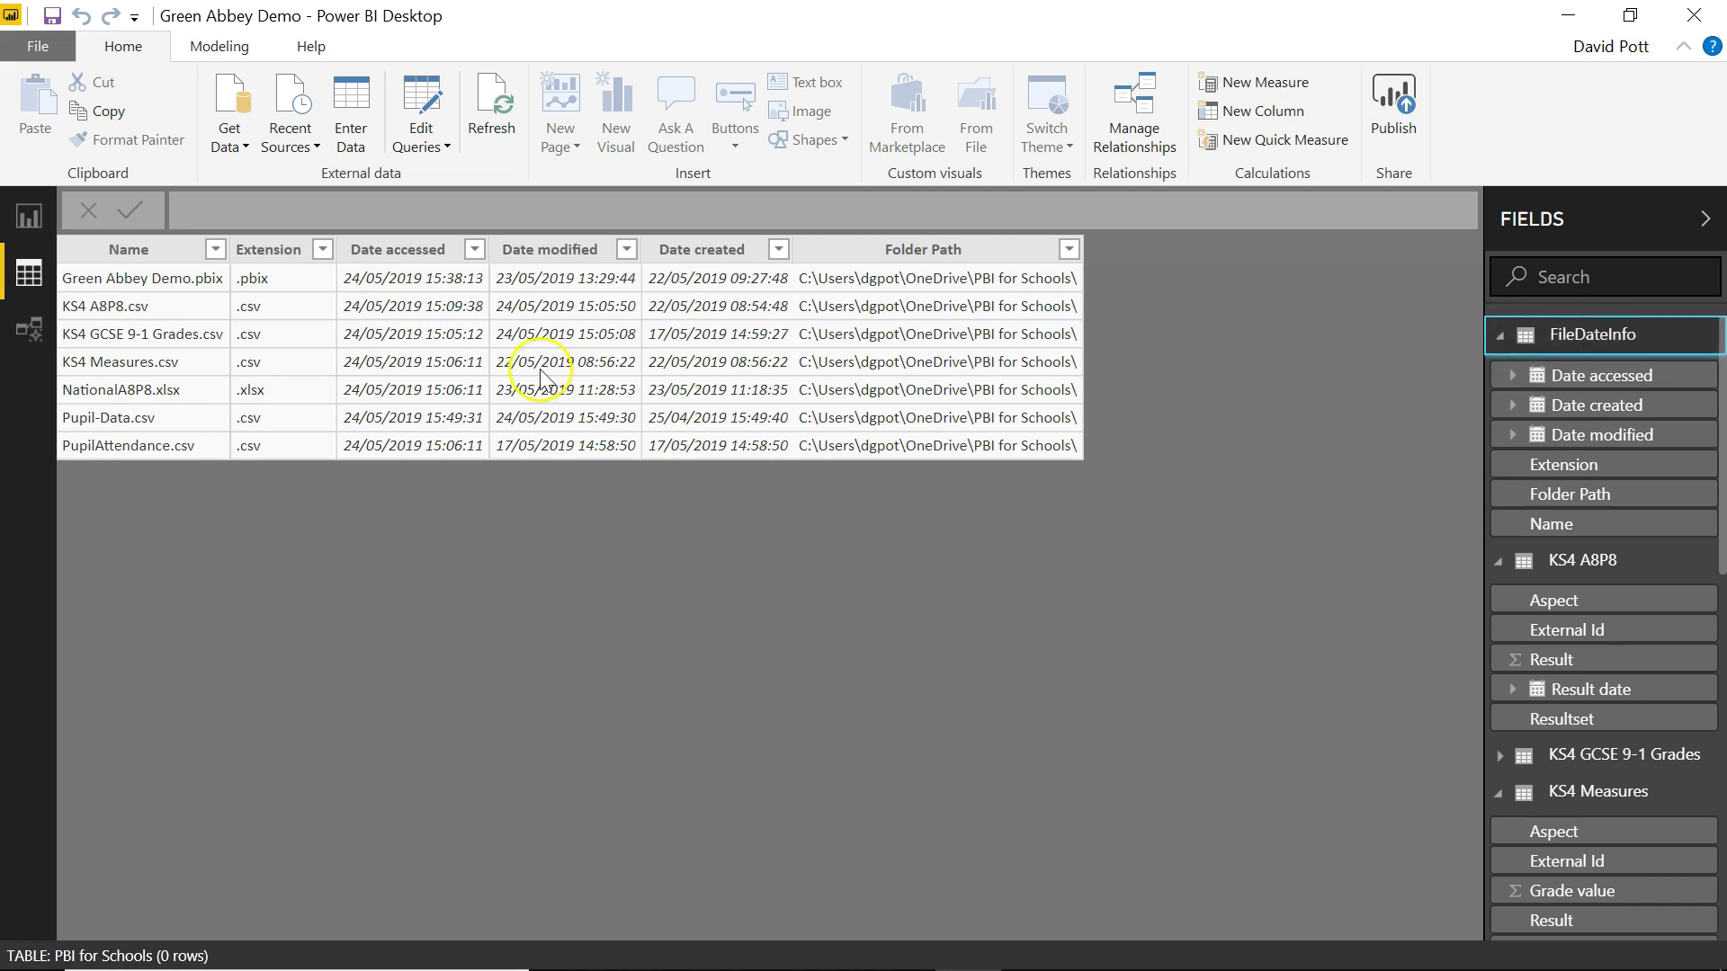
pyautogui.click(30, 220)
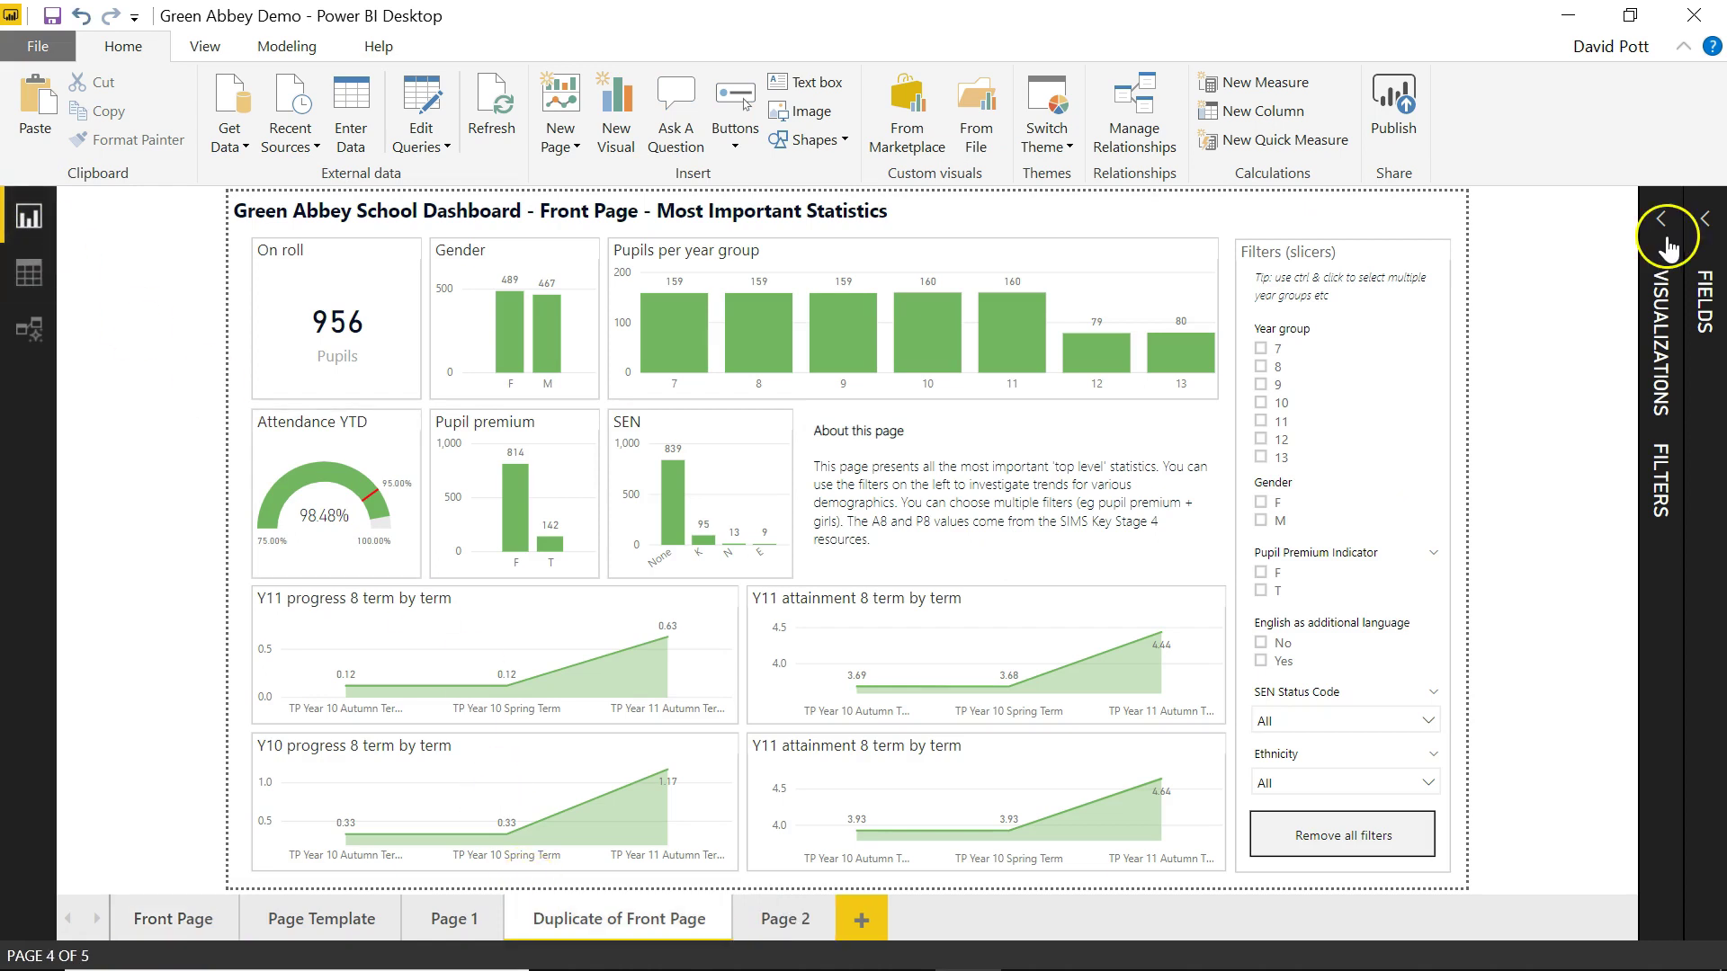
# Expand the Visualizations and Fields panes and switch to the blank Page 2.
pyautogui.click(1671, 223)
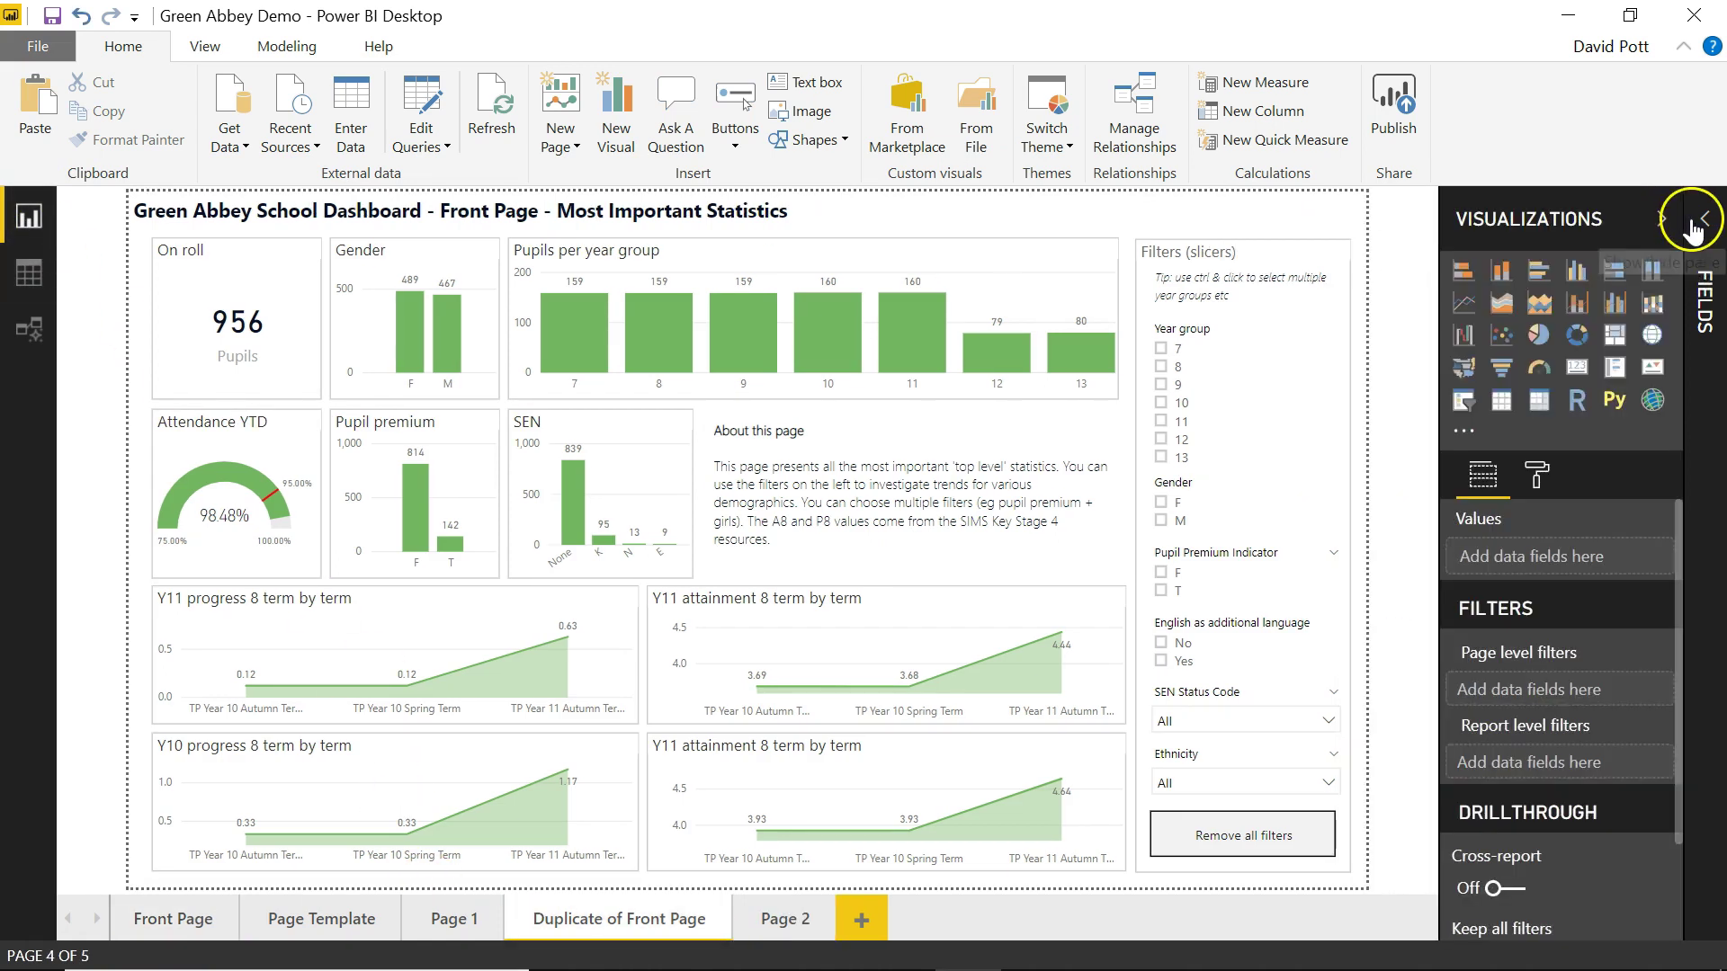
pyautogui.click(1706, 225)
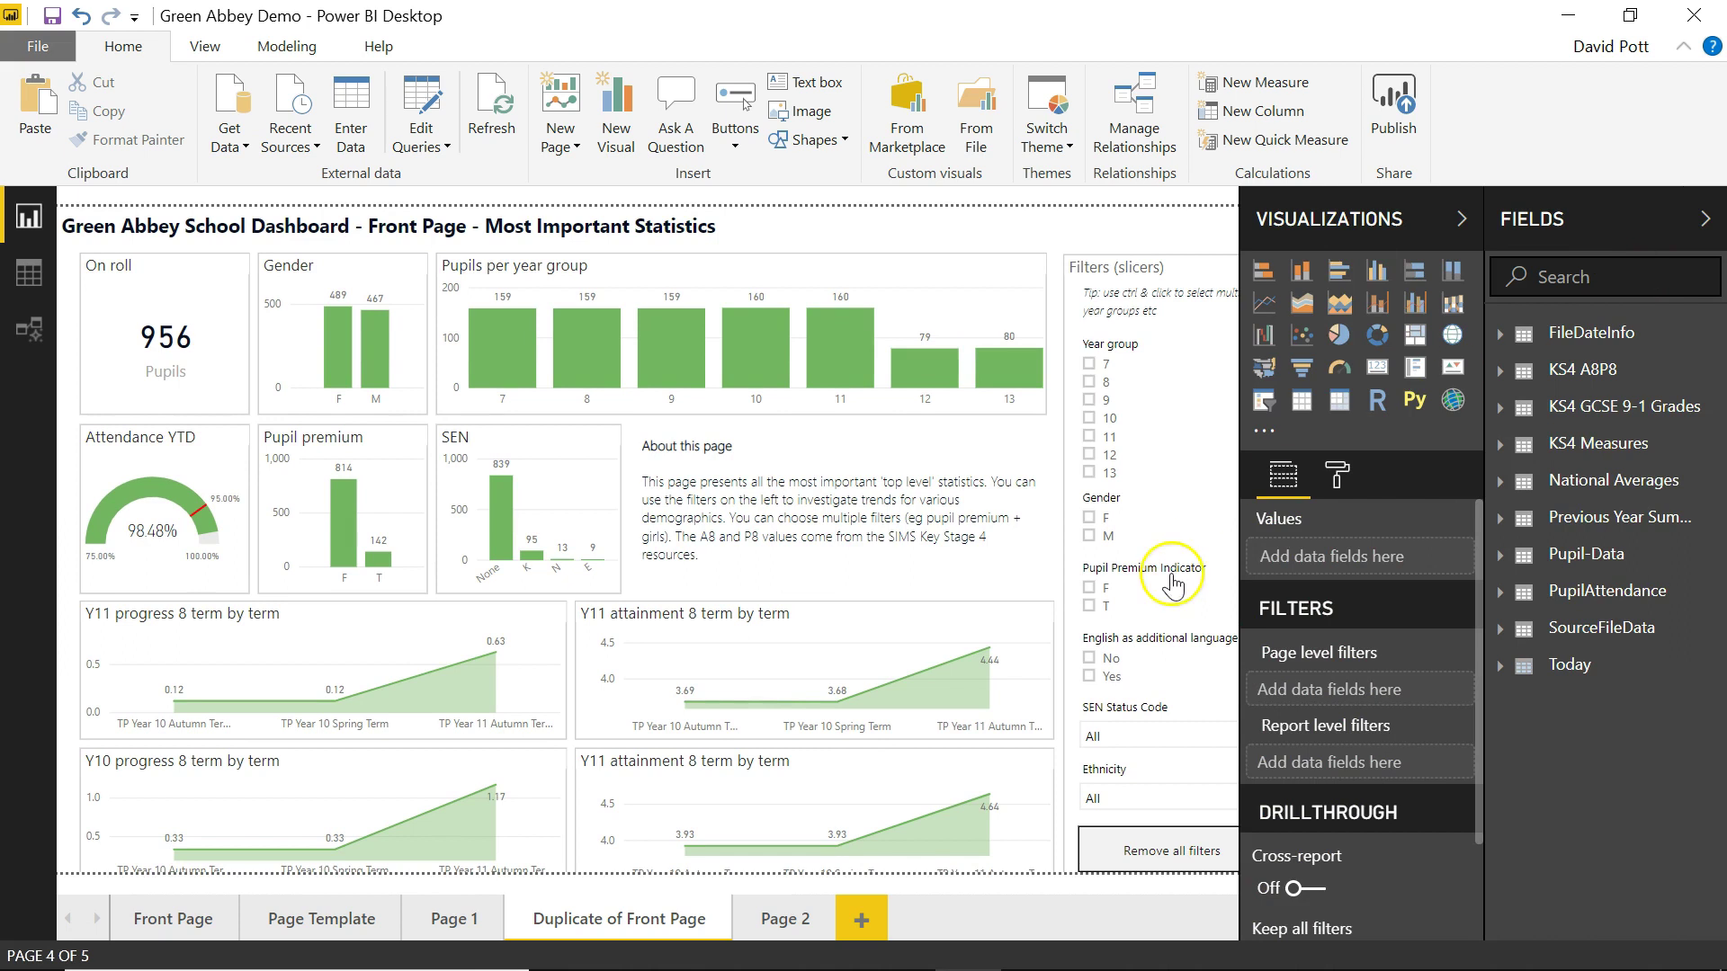
pyautogui.click(798, 932)
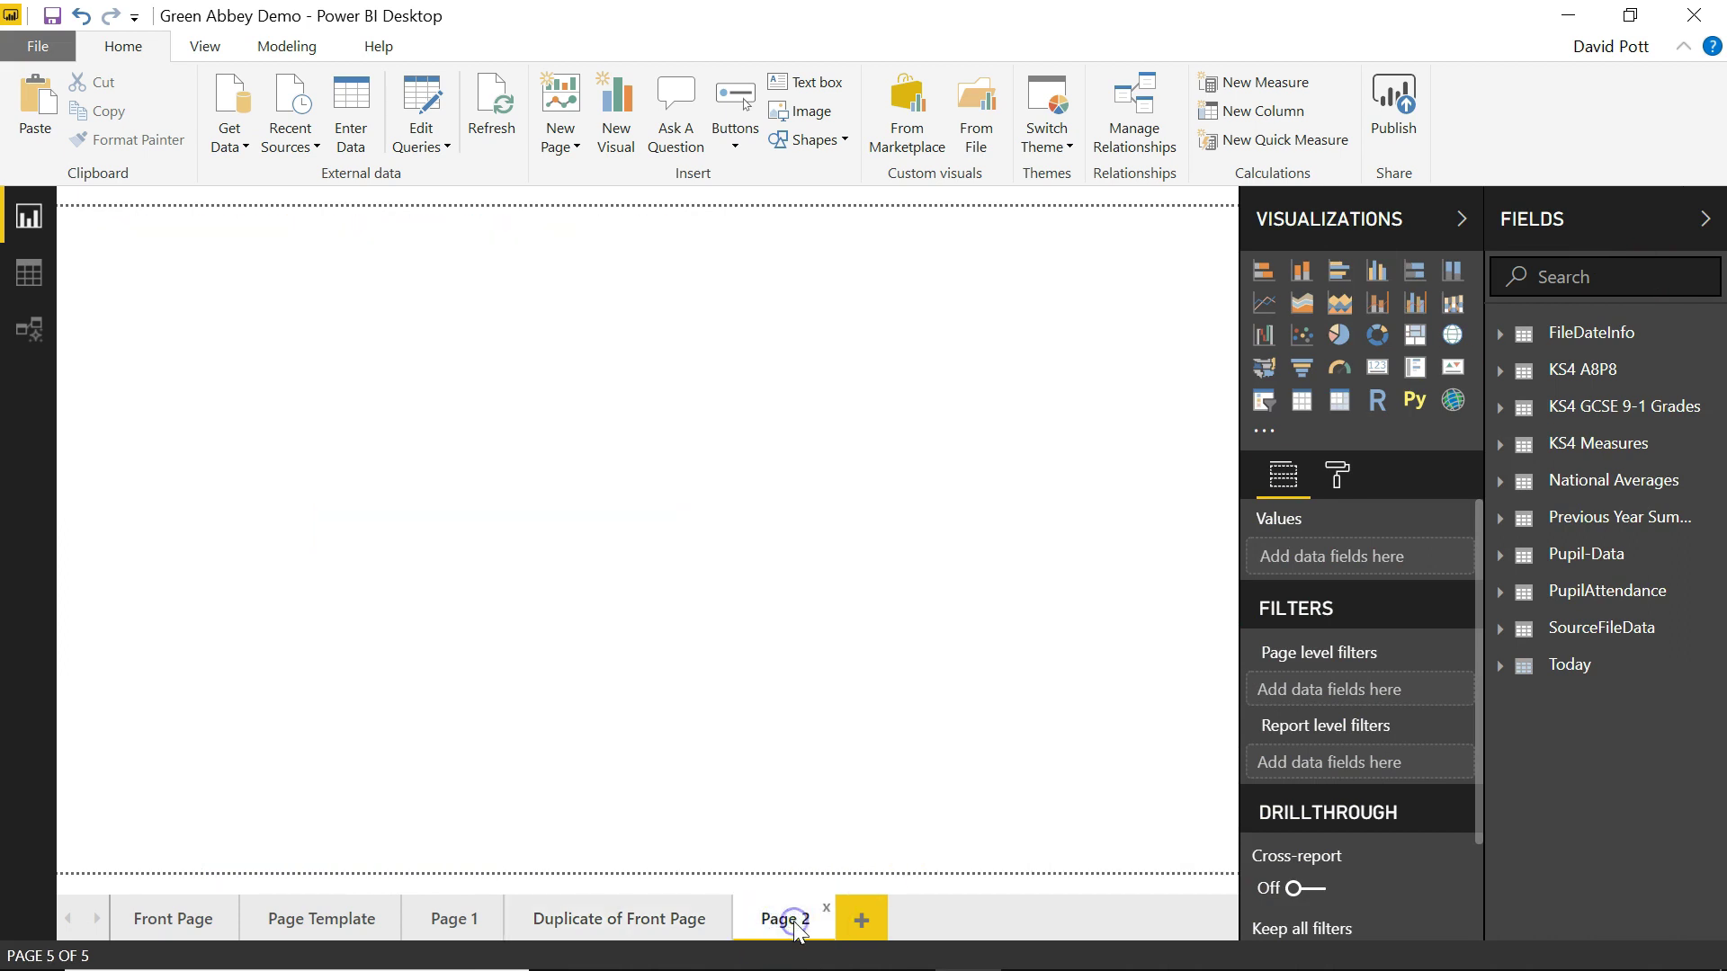
# Add a centred table visual on Page 2 with FileDateInfo's Folder Path and Name columns.
pyautogui.click(1300, 405)
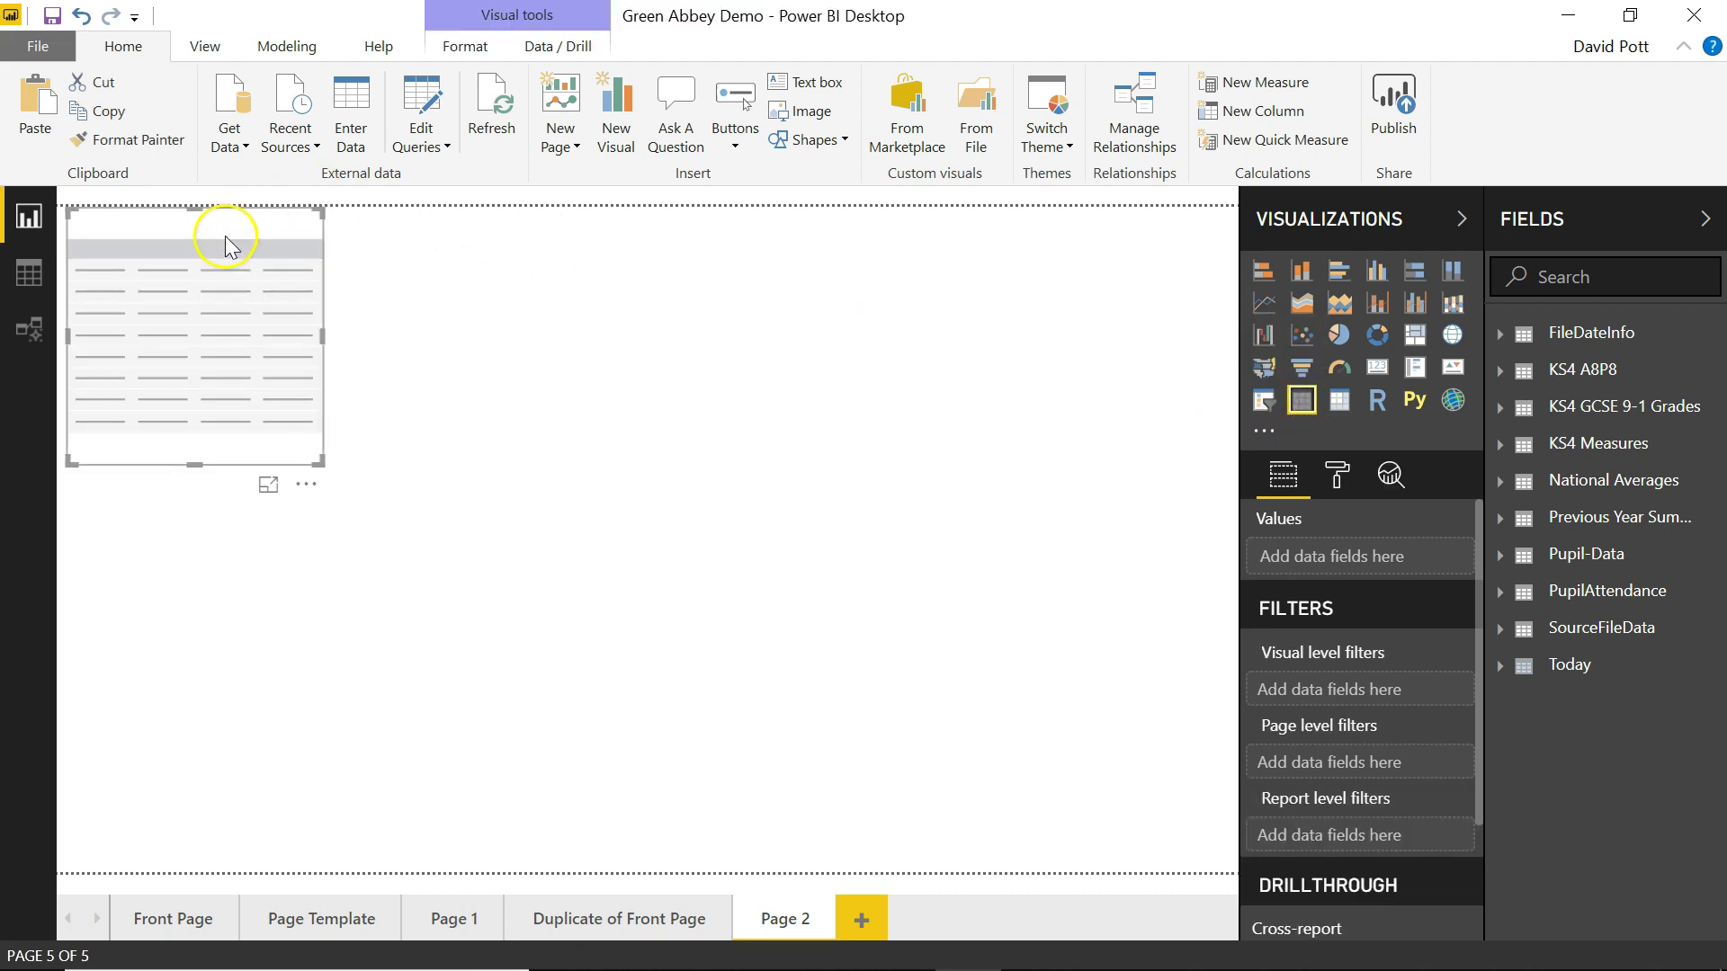
pyautogui.moveTo(350, 270); pyautogui.dragTo(576, 396)
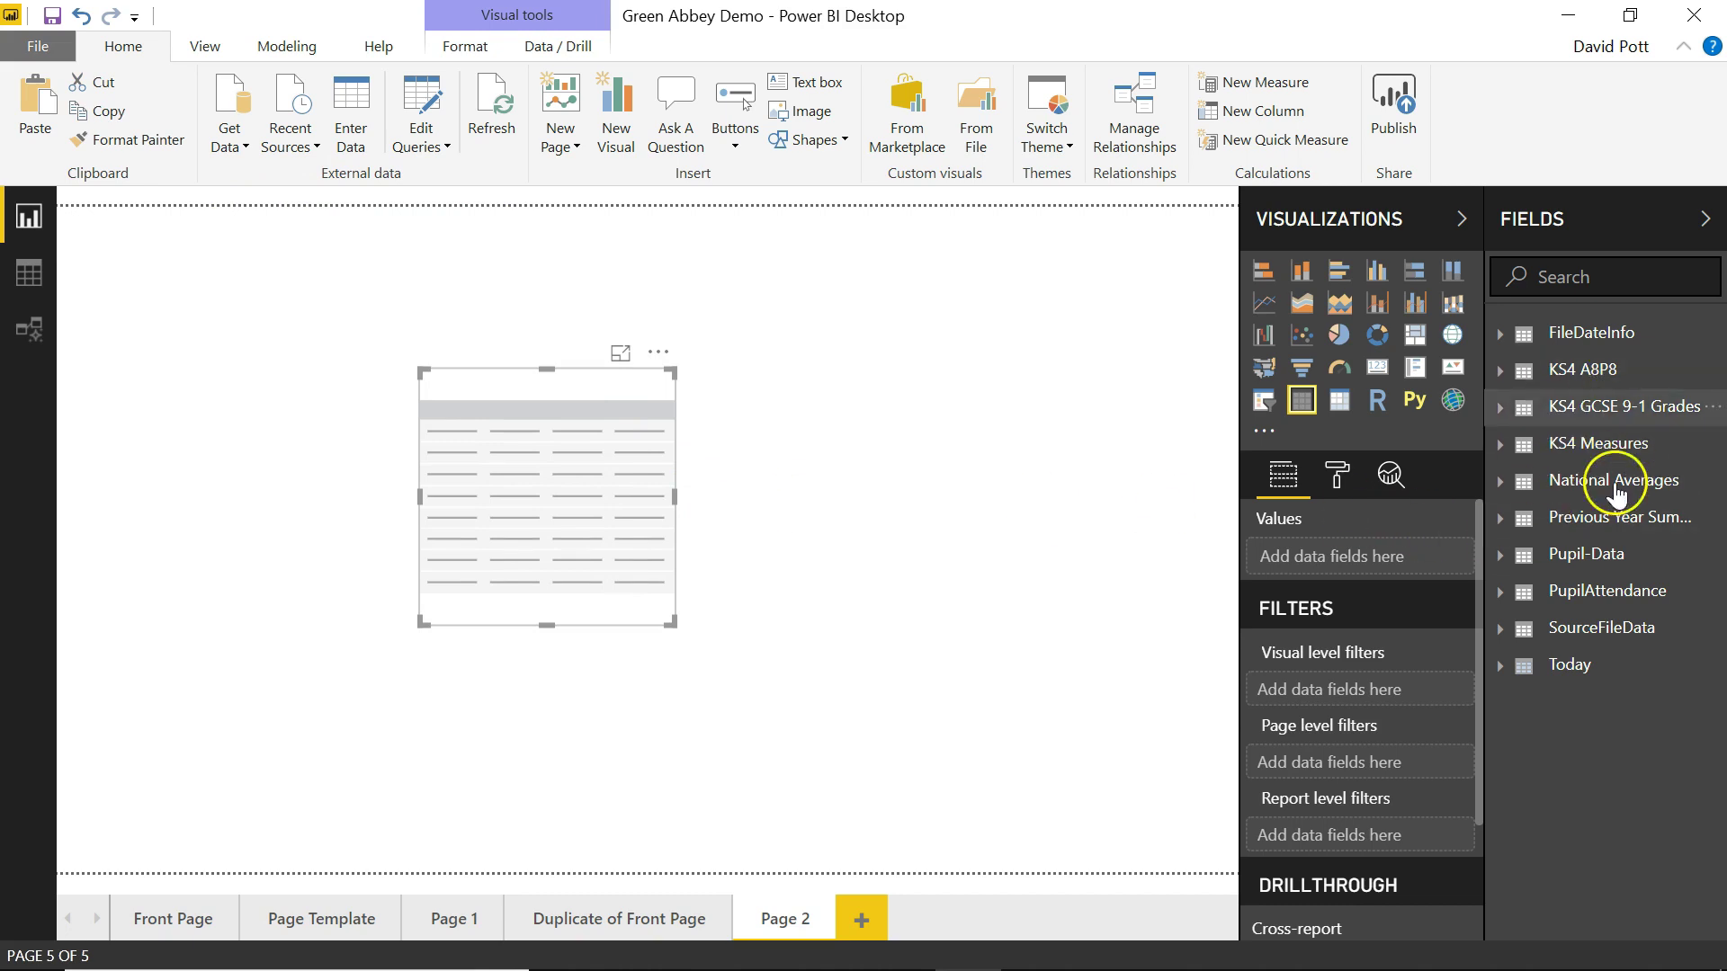
pyautogui.moveTo(1566, 334)
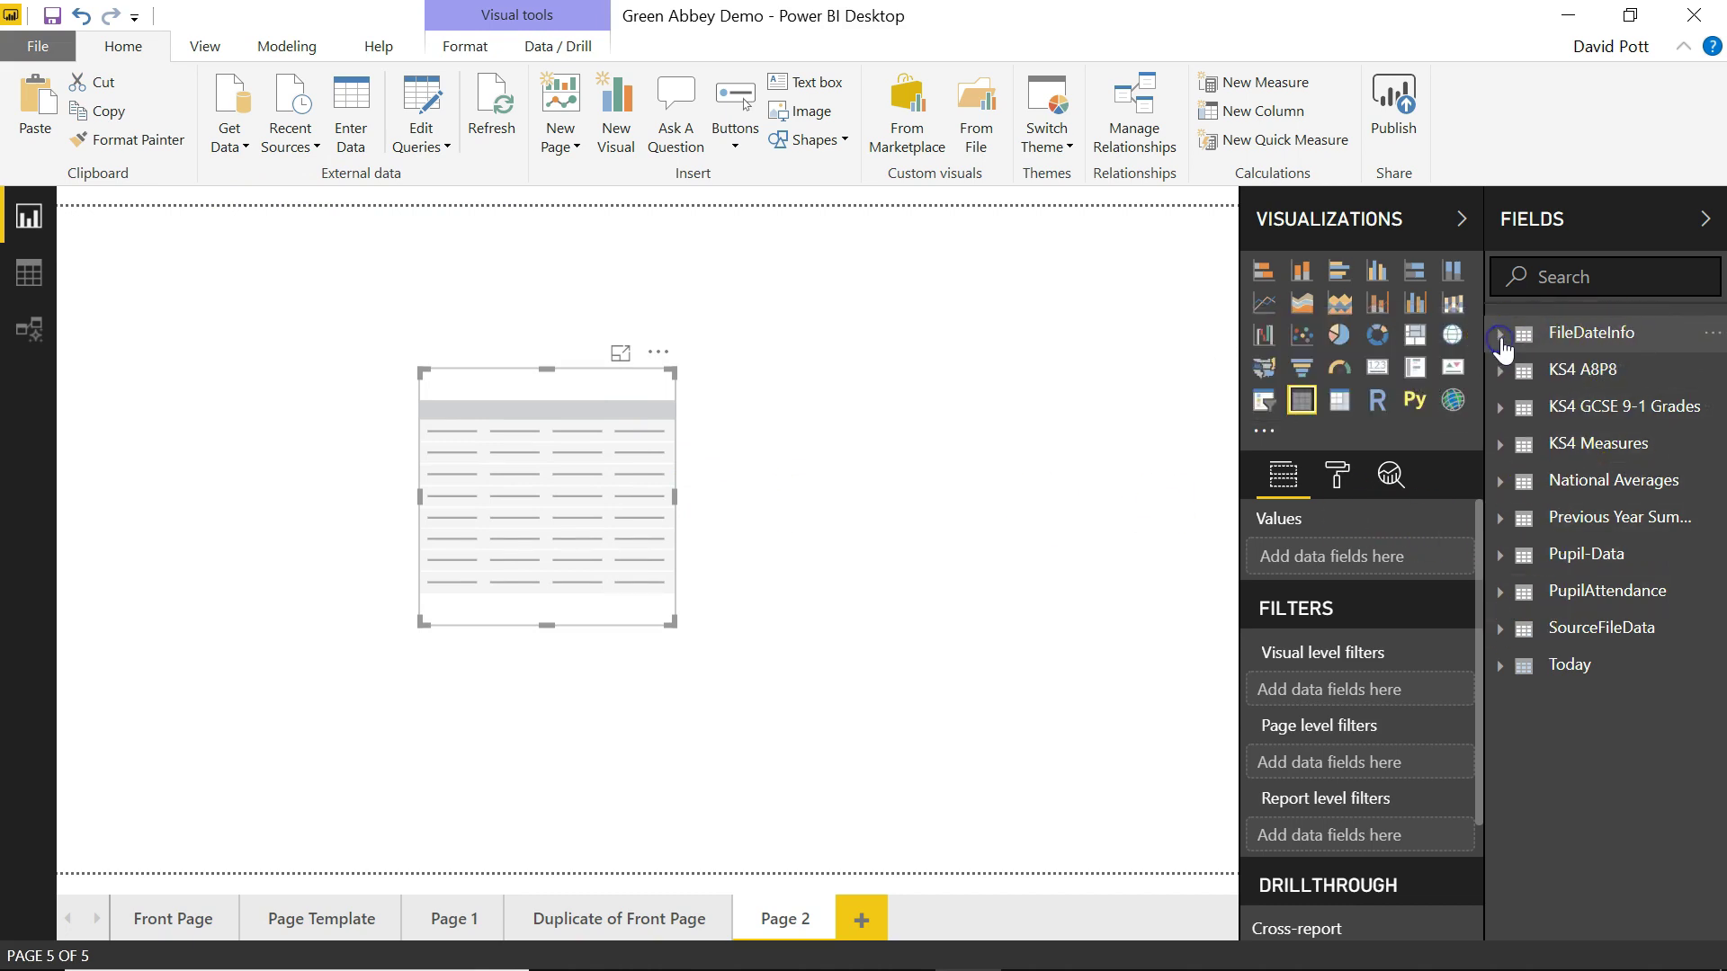
pyautogui.click(1500, 335)
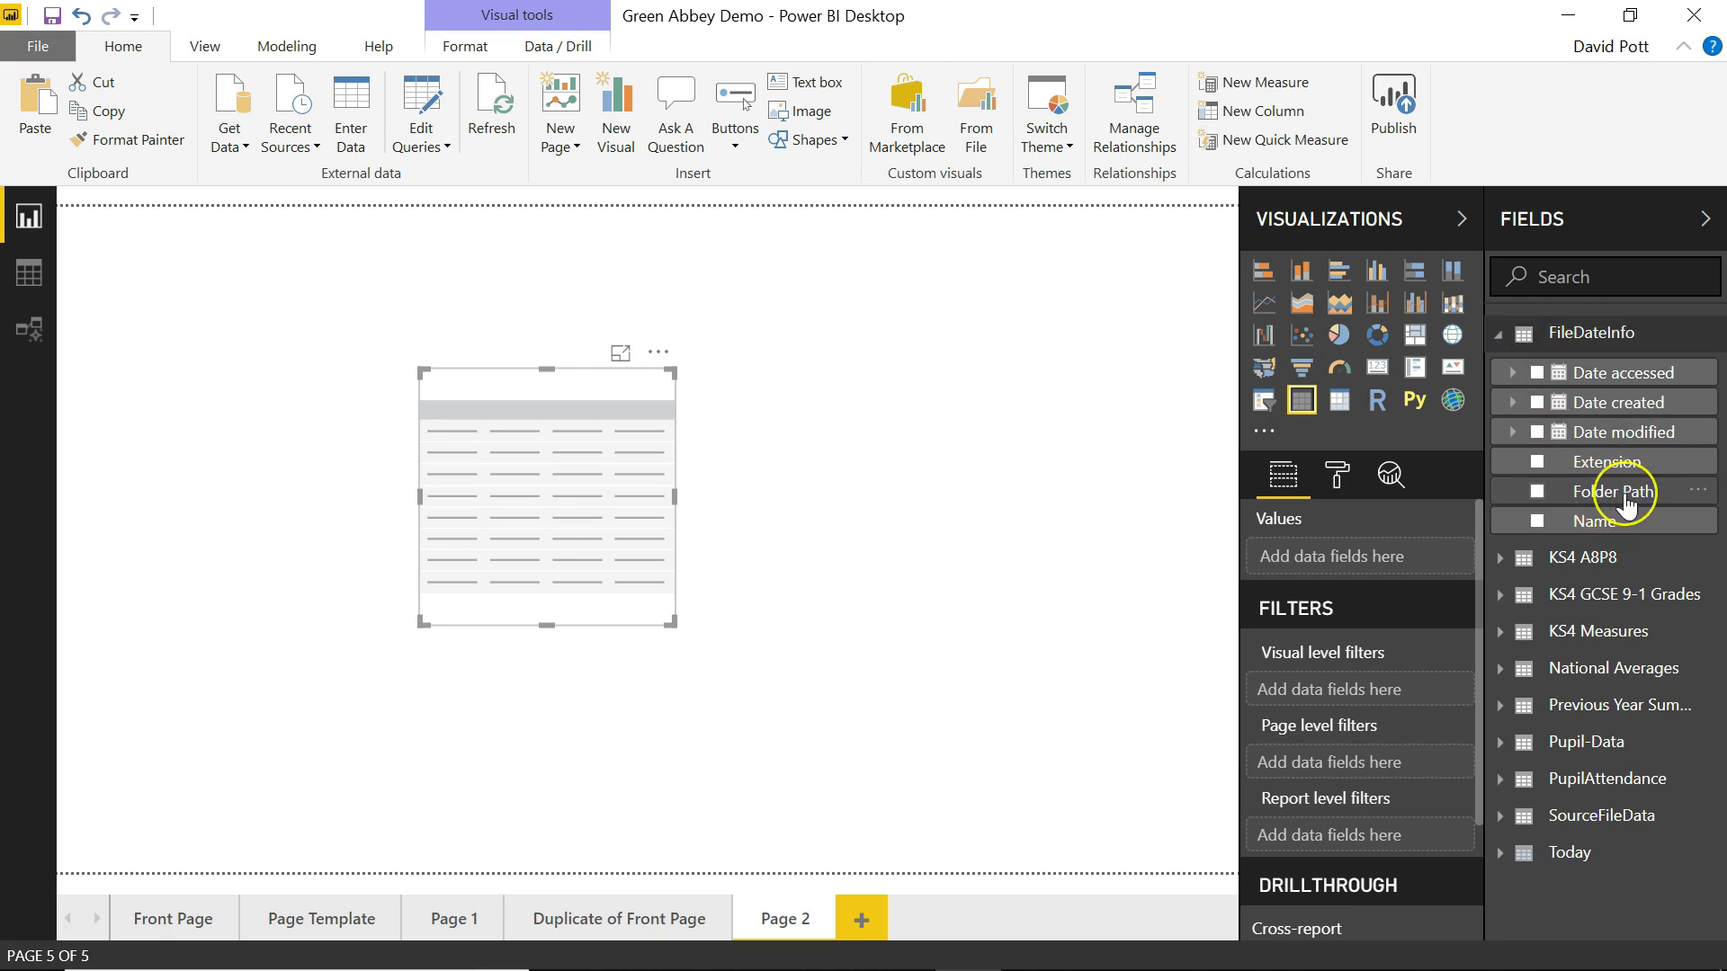
pyautogui.moveTo(1626, 506); pyautogui.dragTo(557, 521)
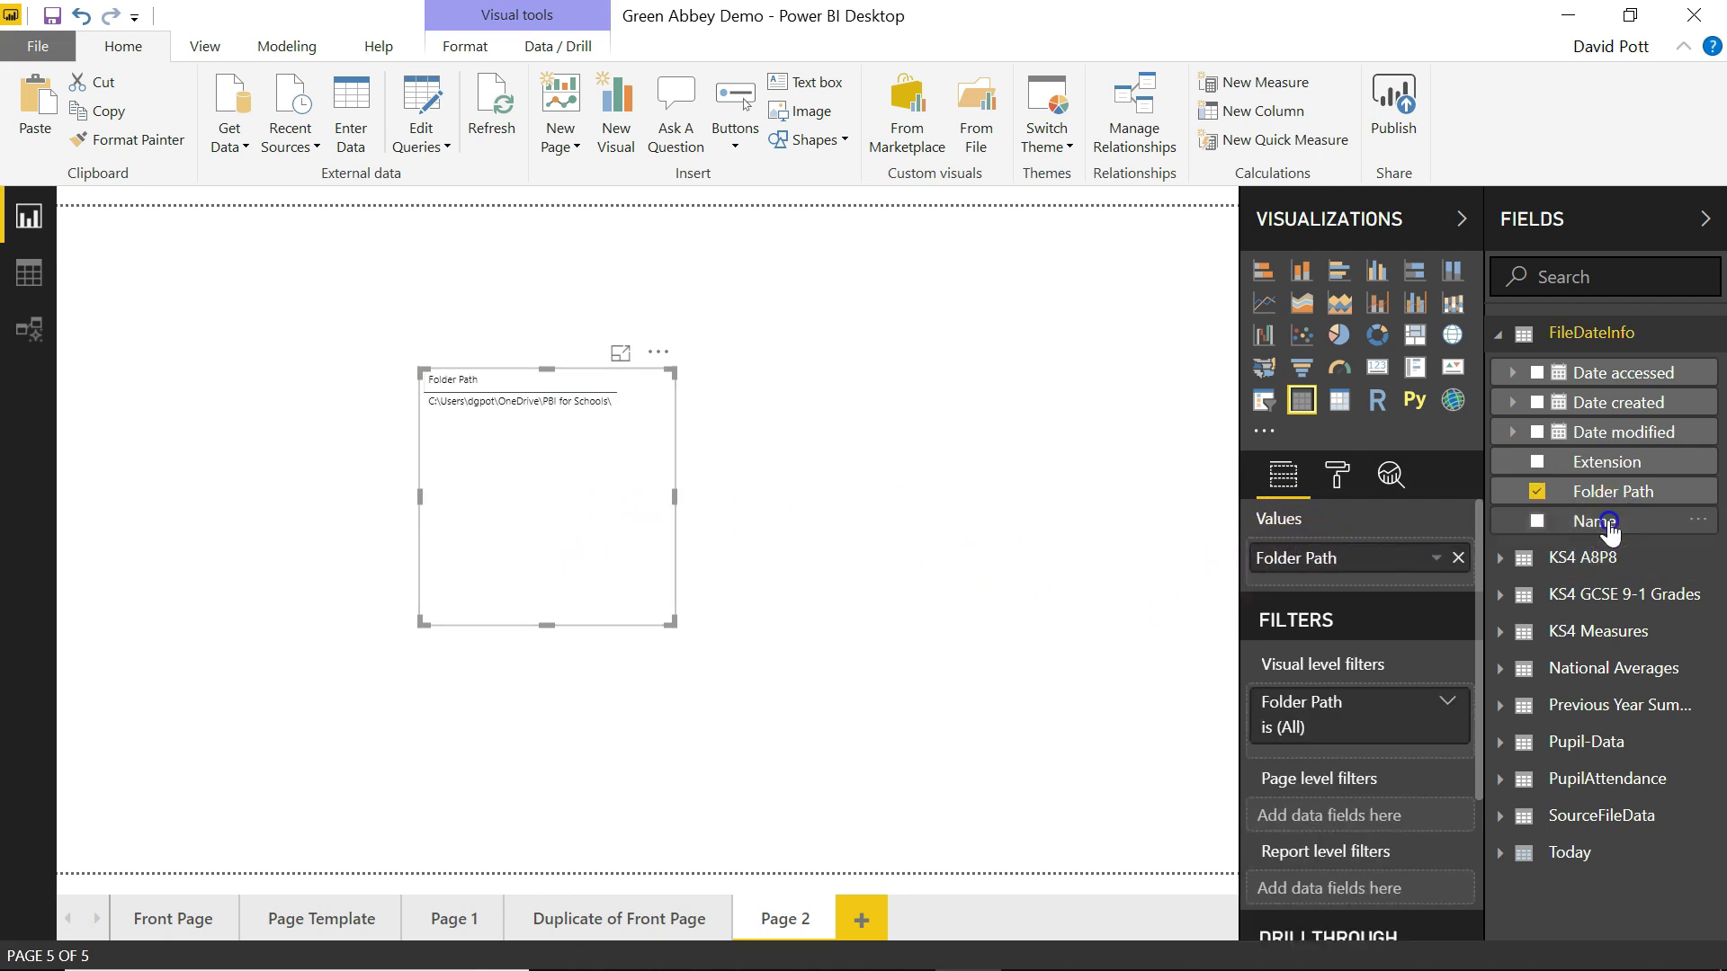
pyautogui.moveTo(1410, 574); pyautogui.dragTo(1319, 623)
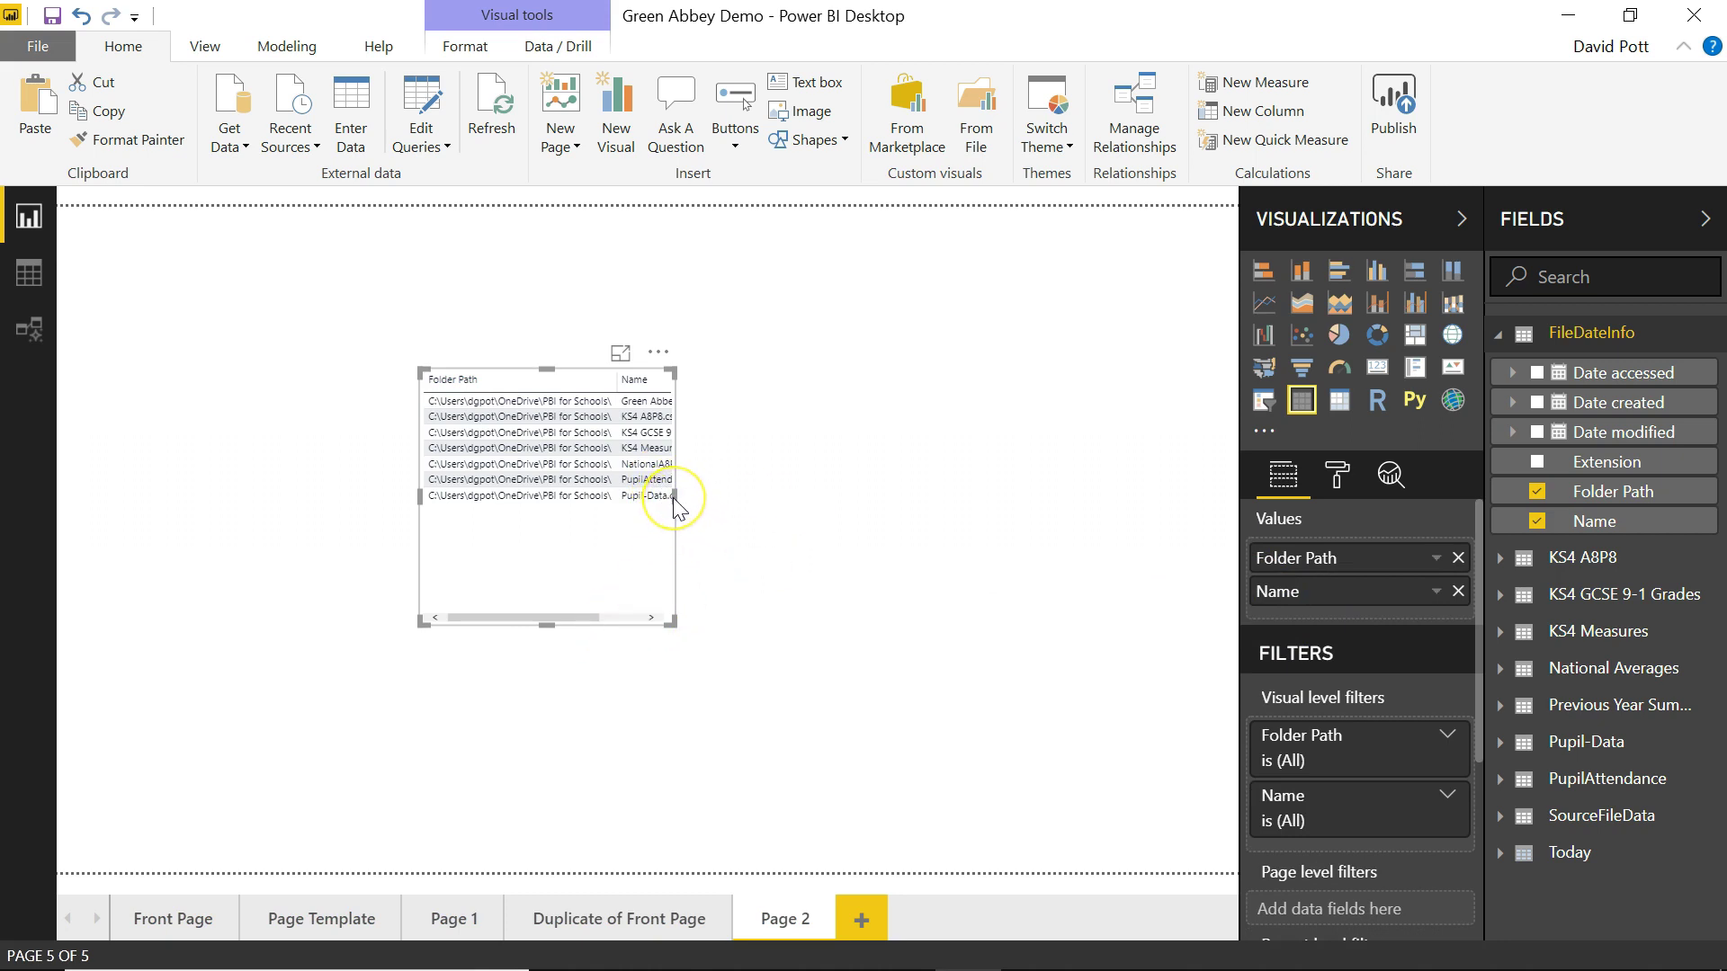
pyautogui.click(575, 595)
# Widen the table and set its column header text size to 16.
pyautogui.moveTo(677, 500); pyautogui.dragTo(818, 500)
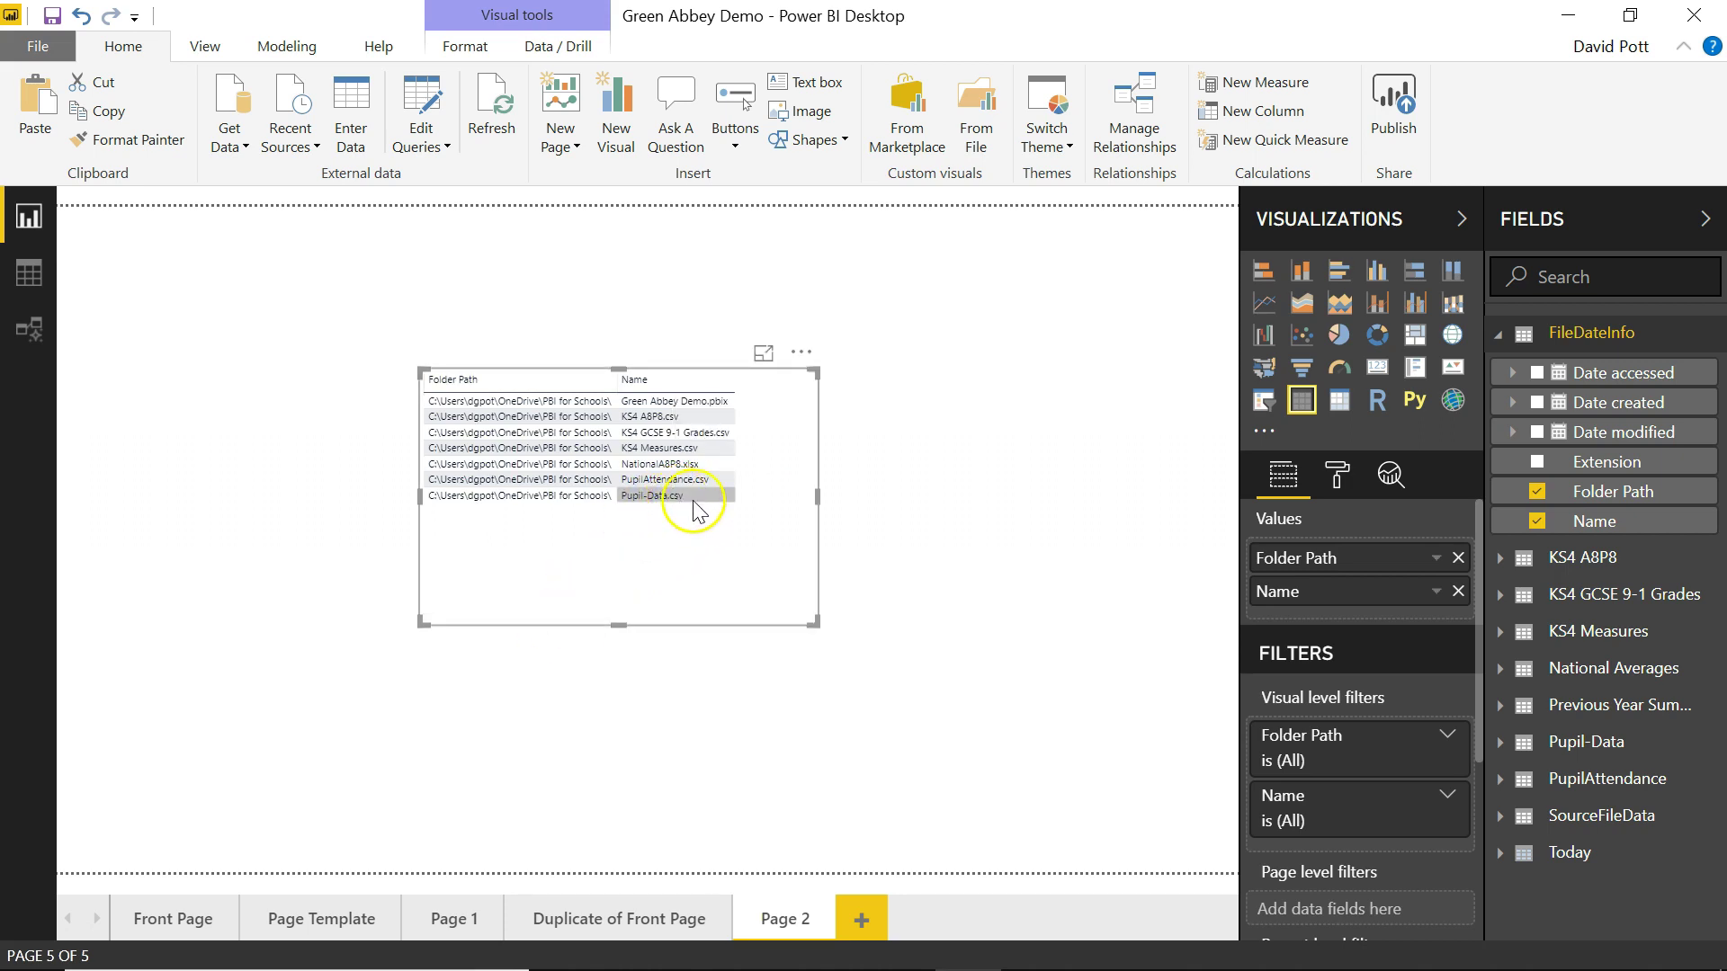
pyautogui.click(1331, 483)
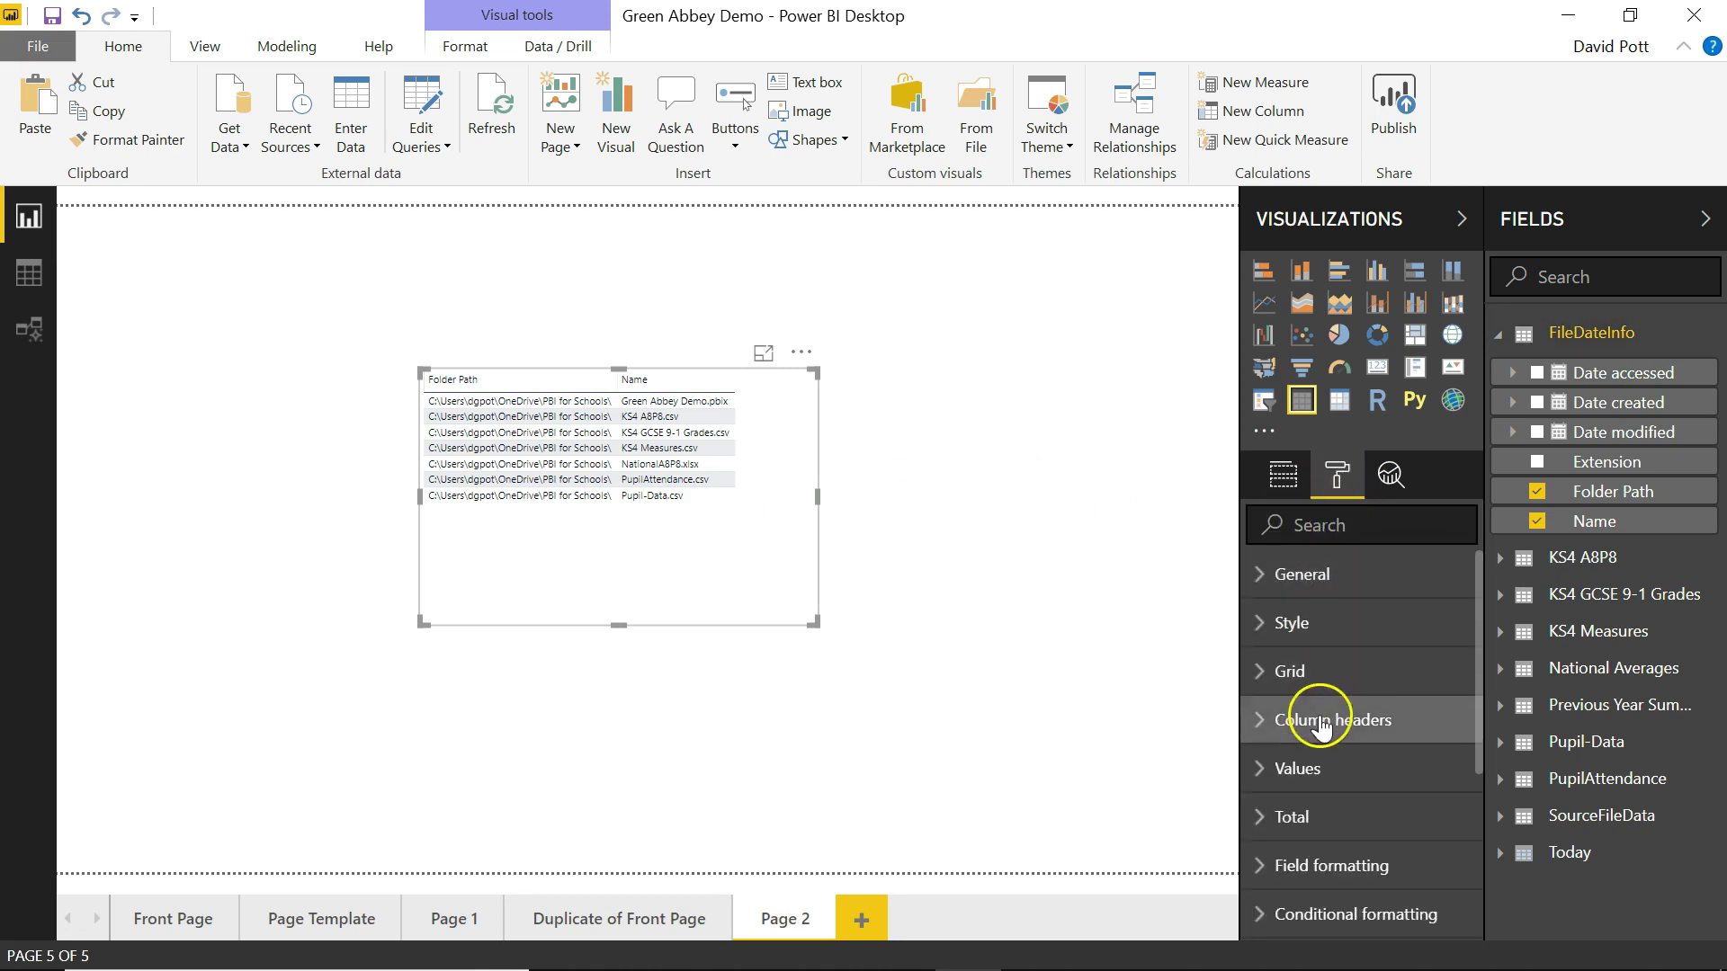
pyautogui.click(1263, 720)
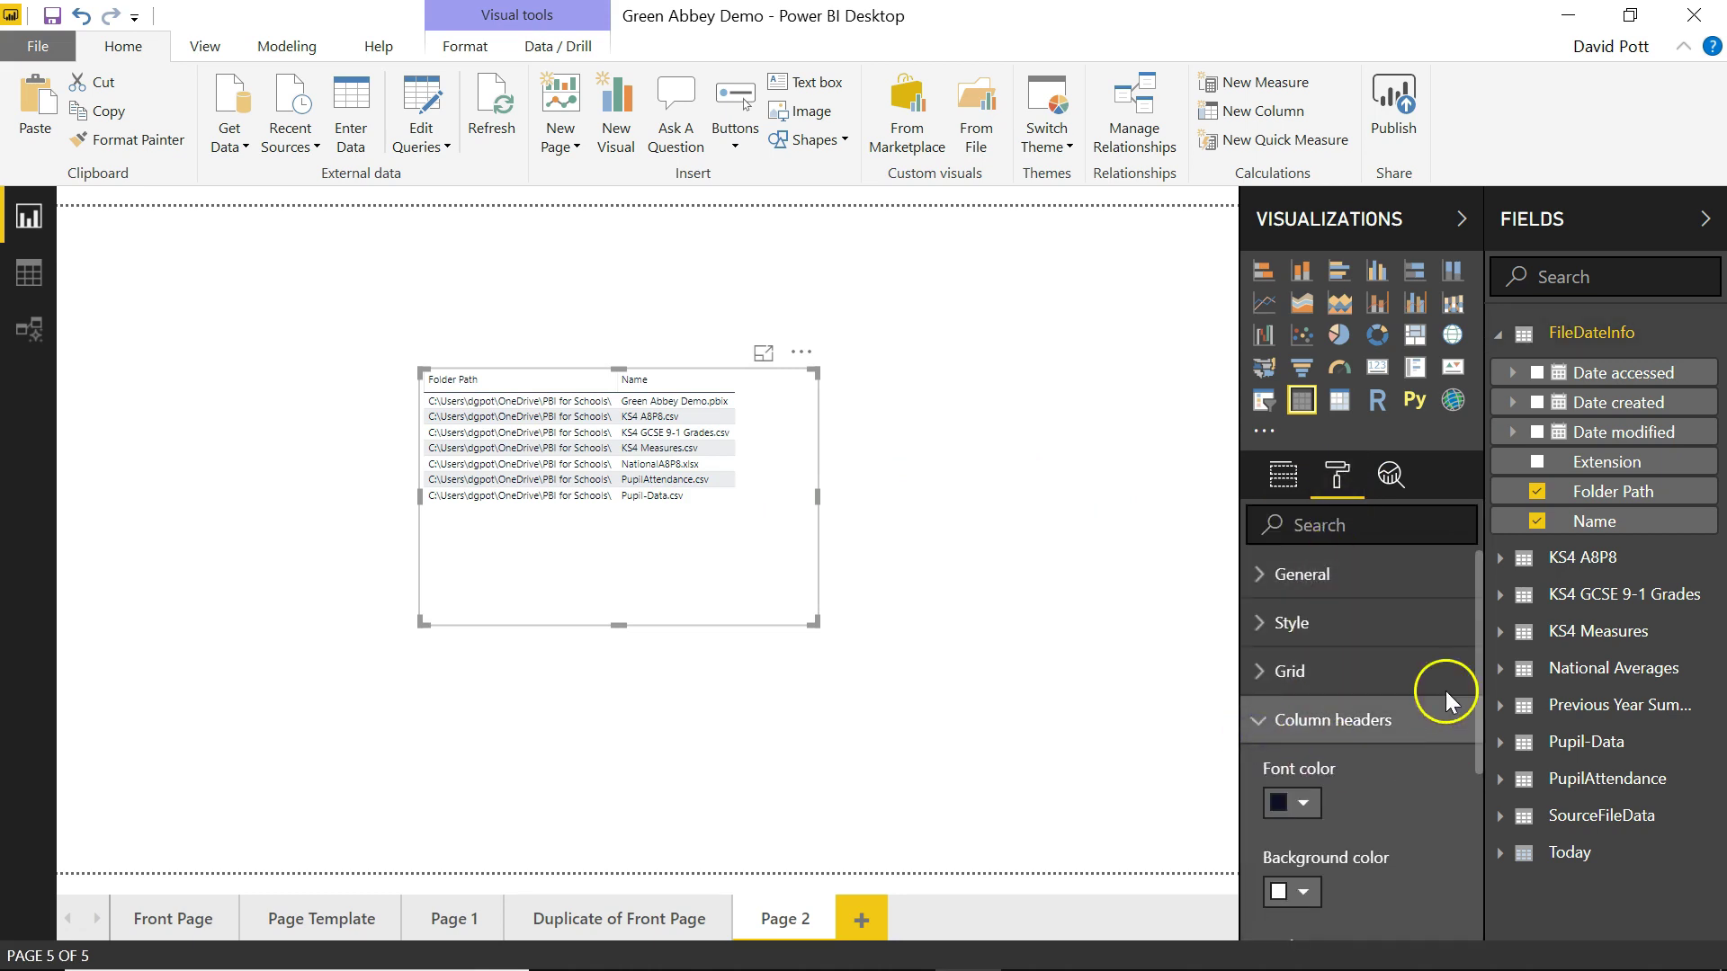
pyautogui.moveTo(1476, 641); pyautogui.dragTo(1476, 790)
pyautogui.click(1296, 700)
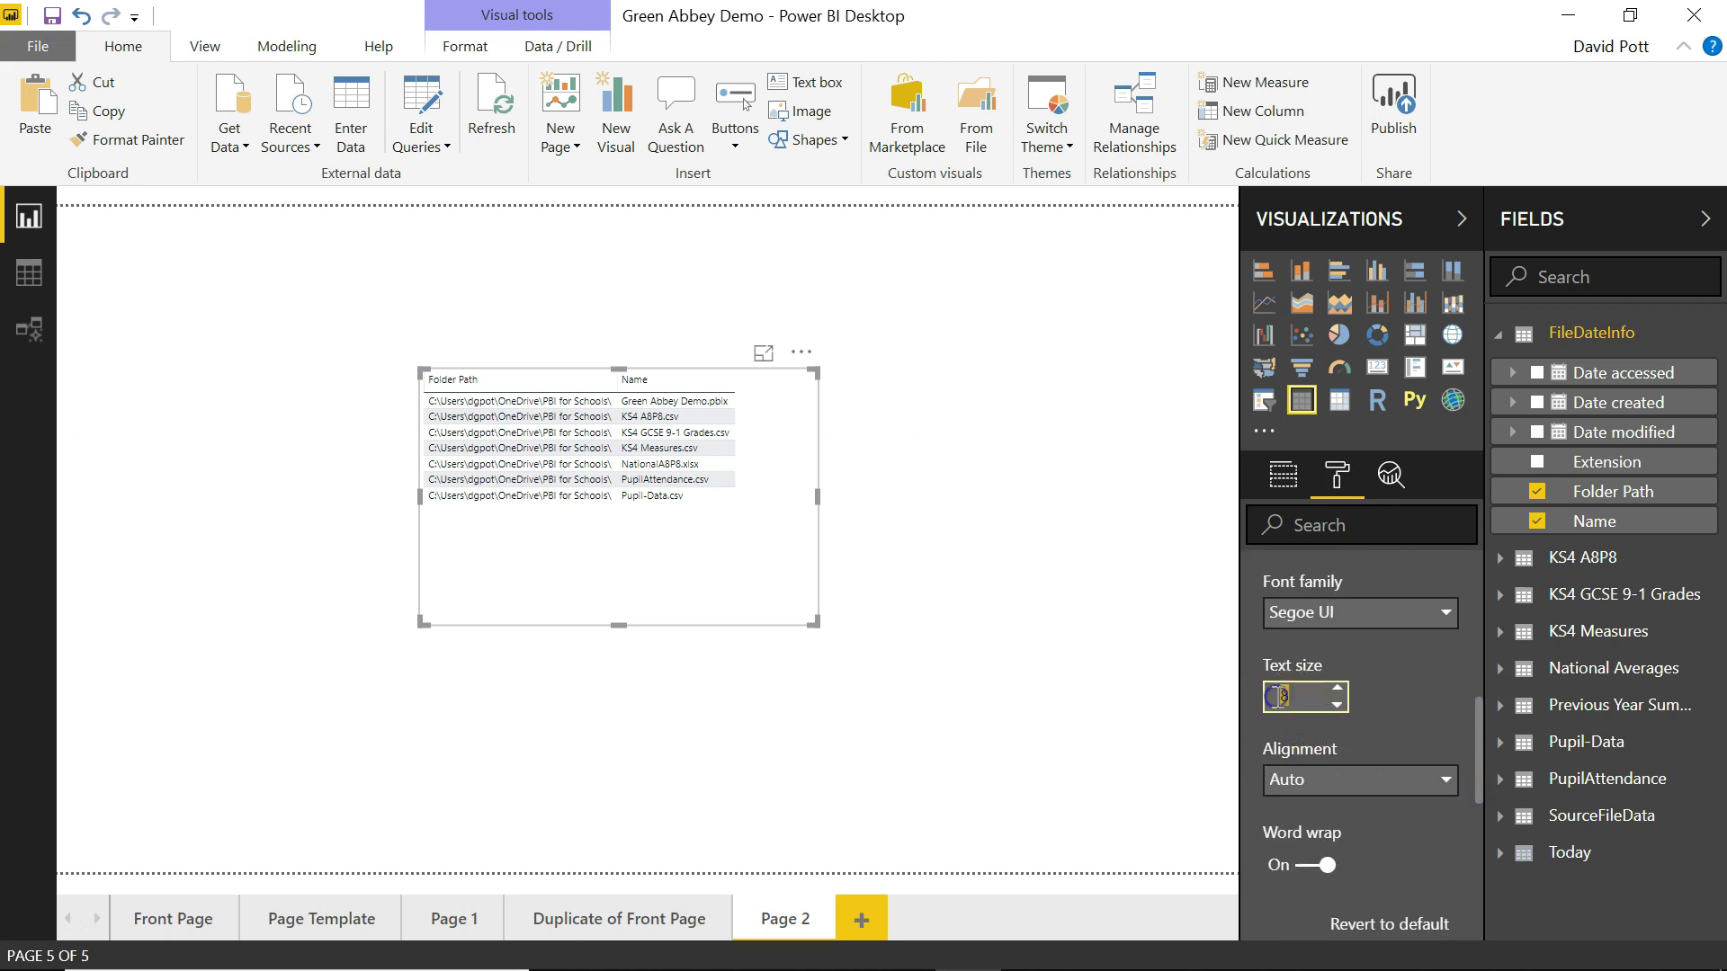
pyautogui.write('16')
pyautogui.click(1313, 721)
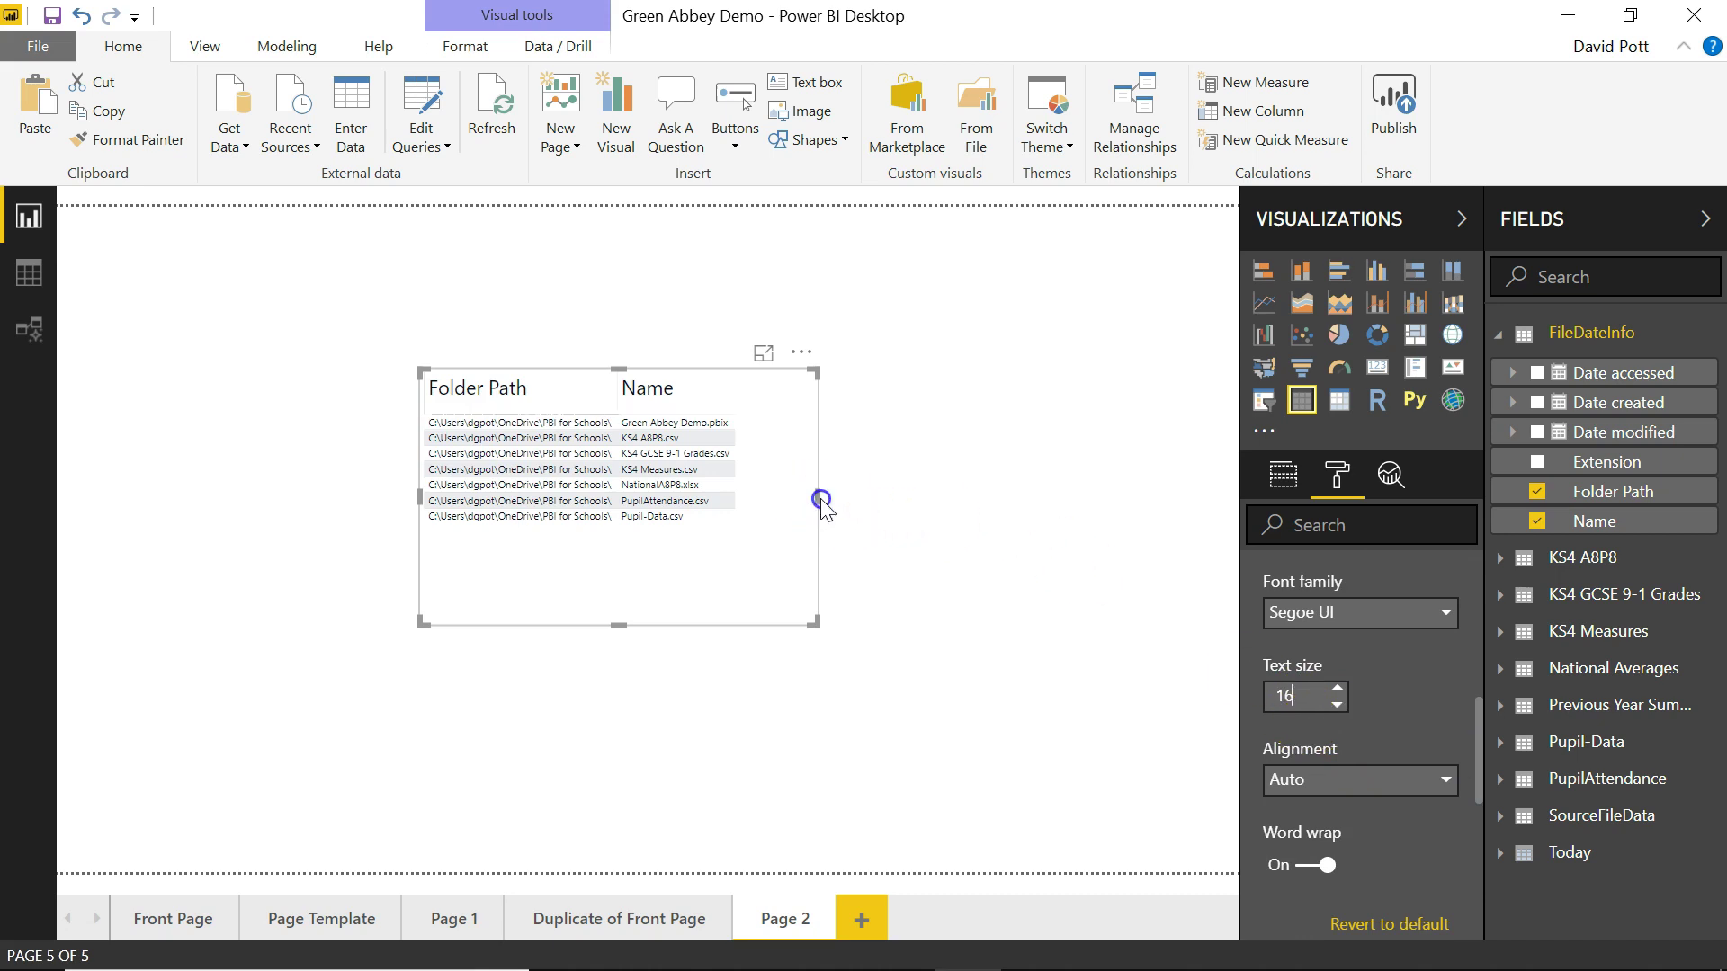
pyautogui.moveTo(820, 500); pyautogui.dragTo(1189, 515)
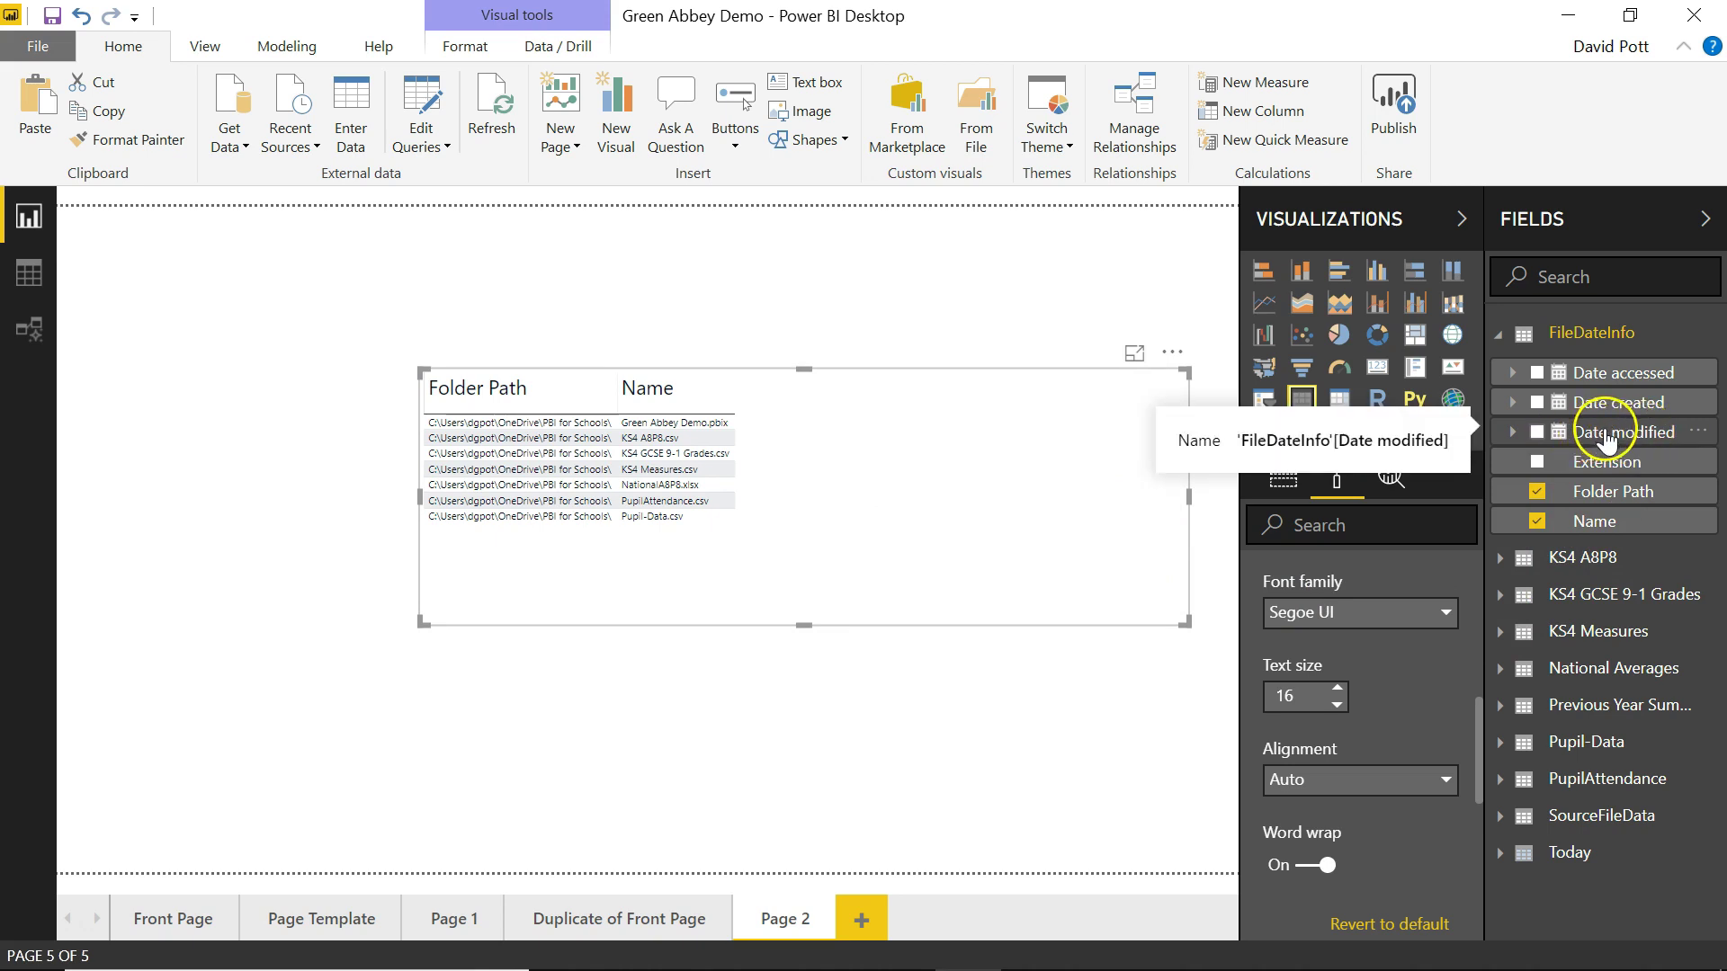
# Add Date modified to the table as plain date-time values instead of a Date Hierarchy.
pyautogui.moveTo(1545, 435); pyautogui.dragTo(1061, 474)
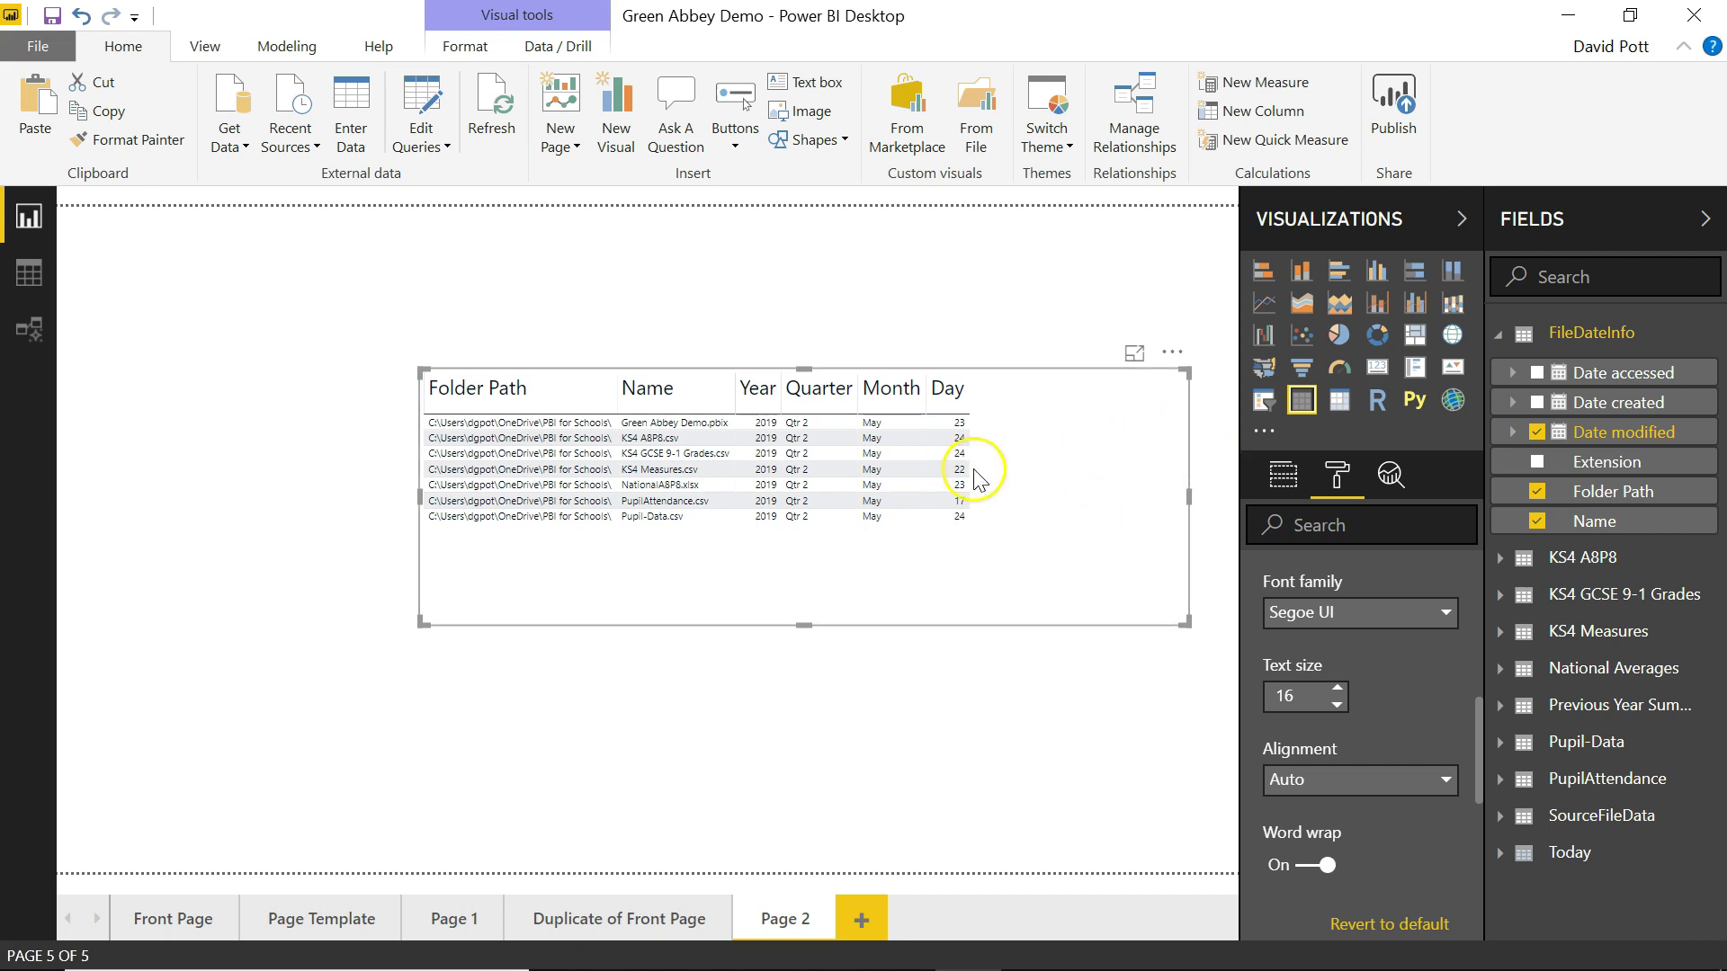
pyautogui.click(760, 388)
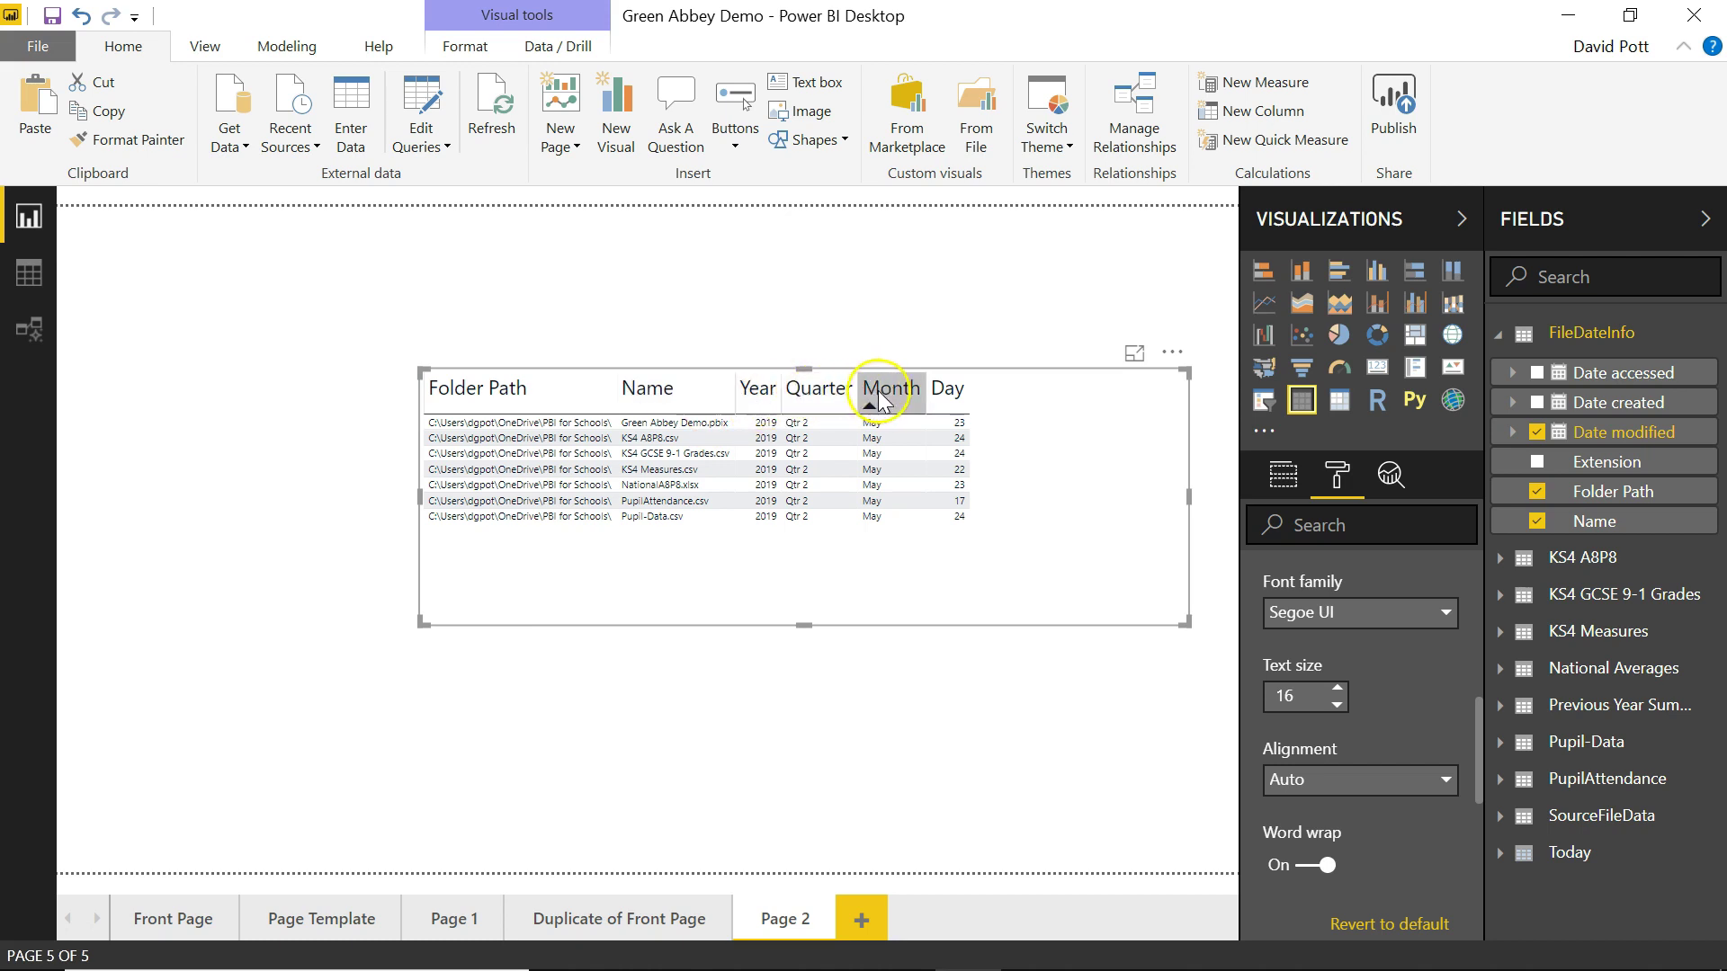
pyautogui.click(1280, 480)
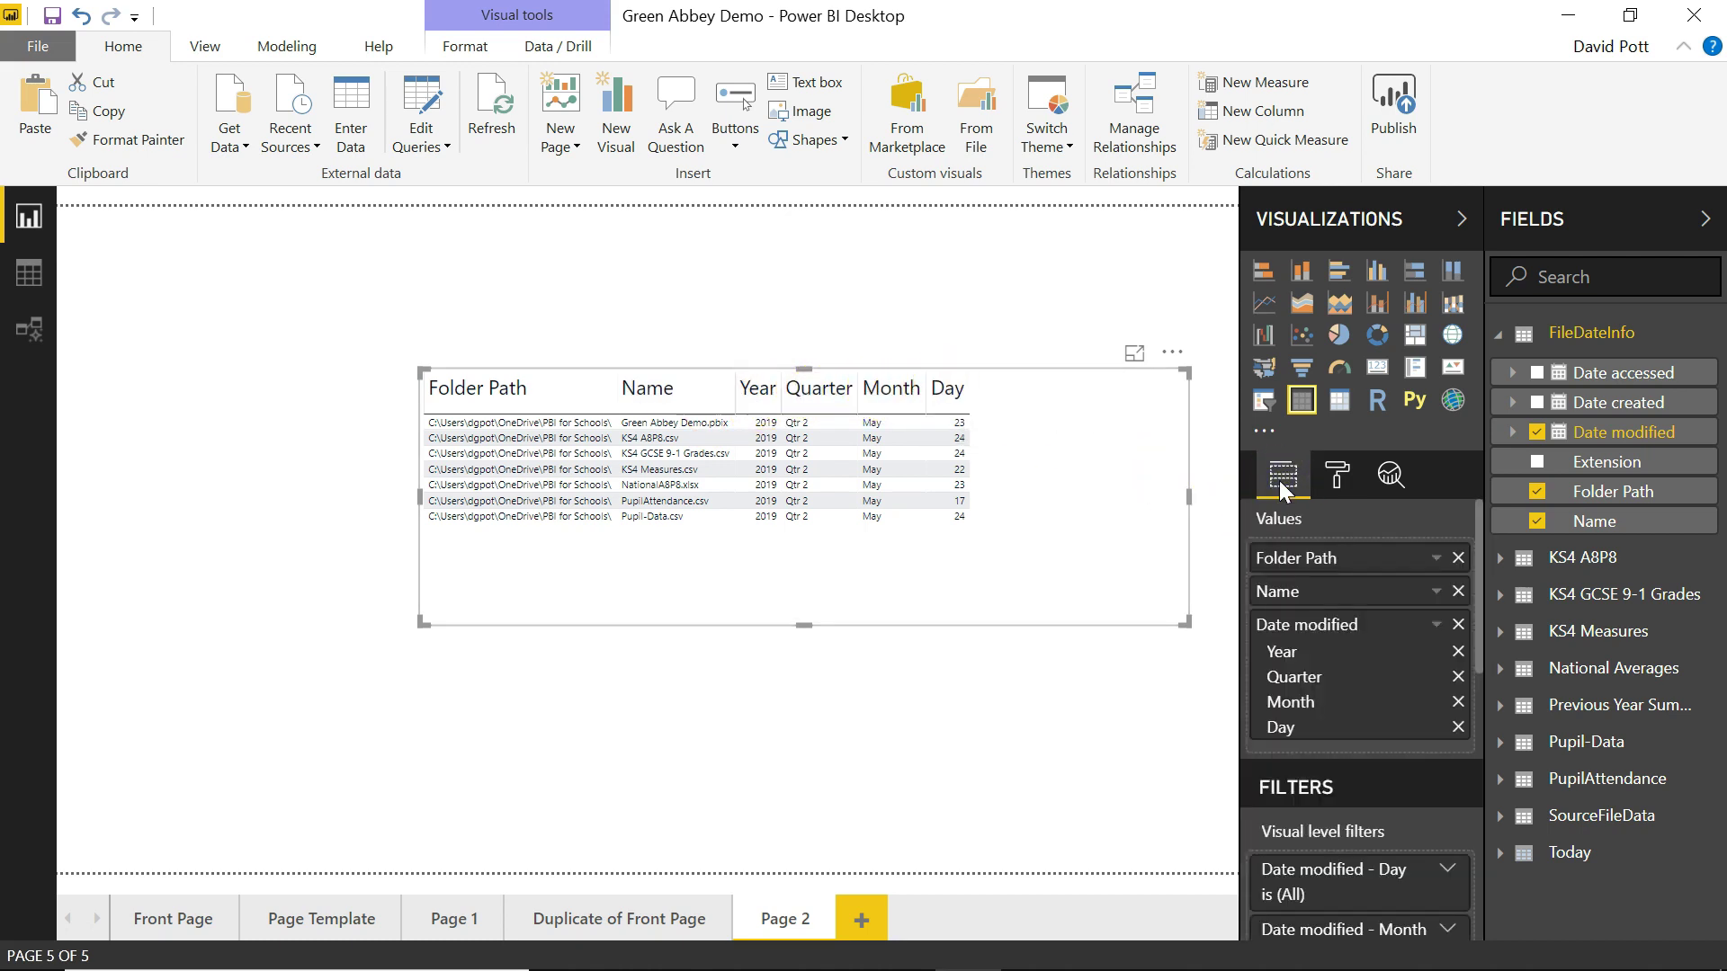
pyautogui.click(1438, 627)
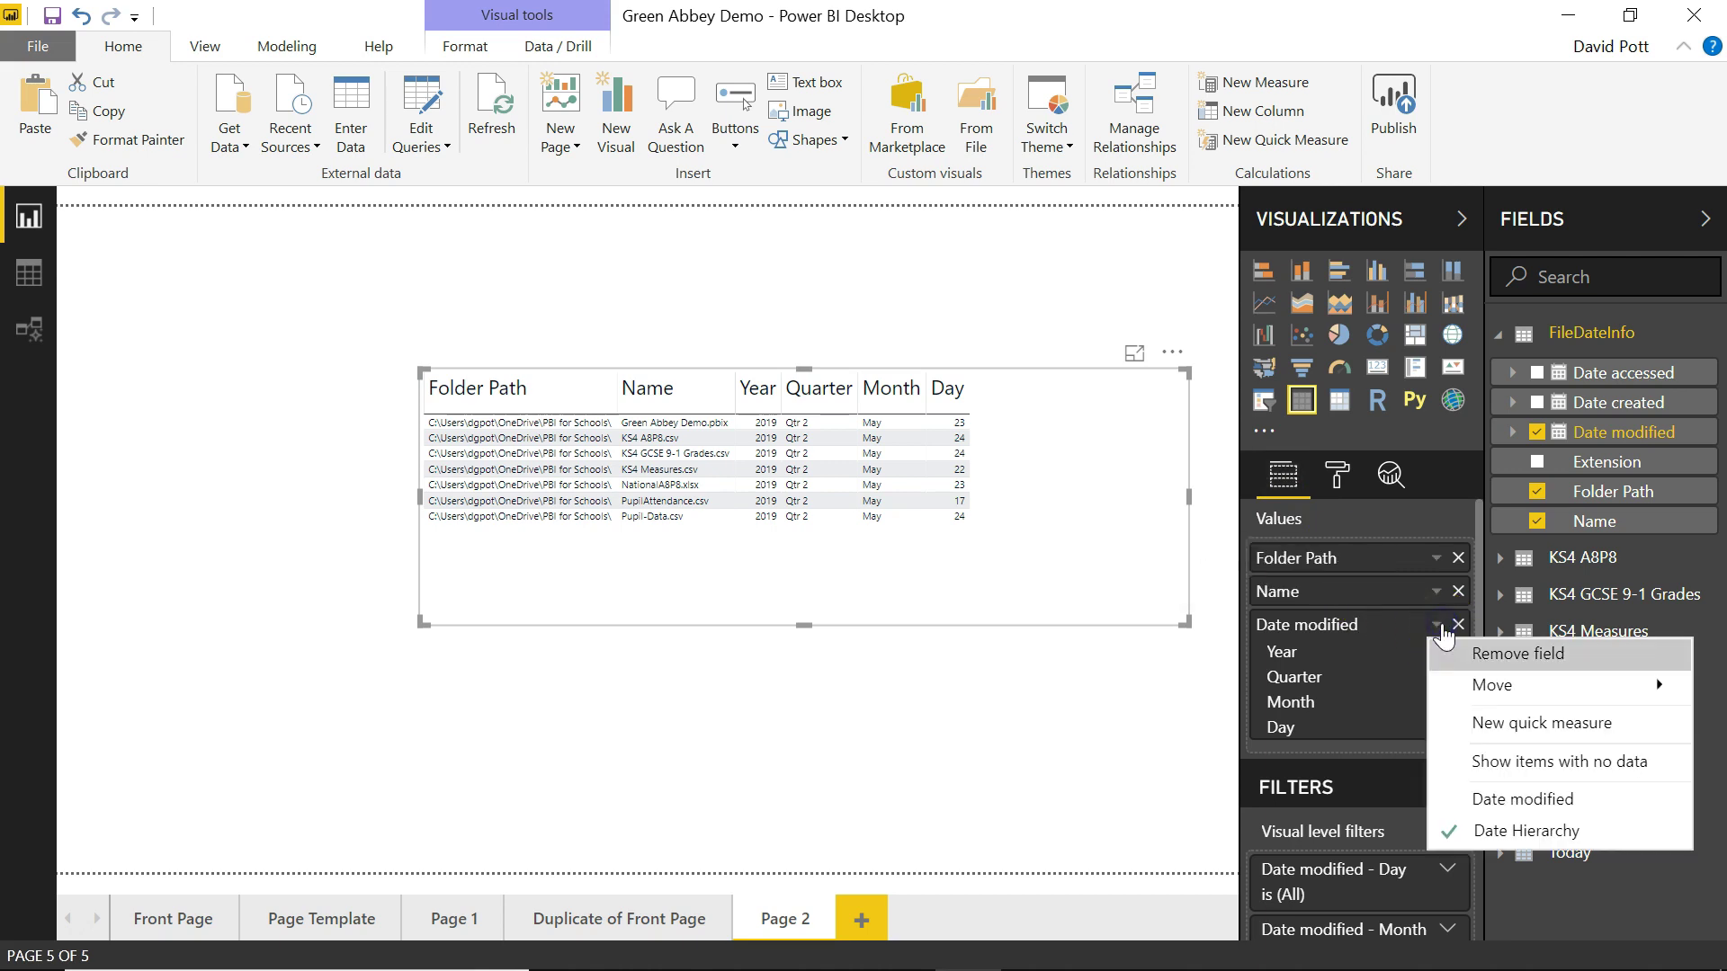
pyautogui.click(1537, 808)
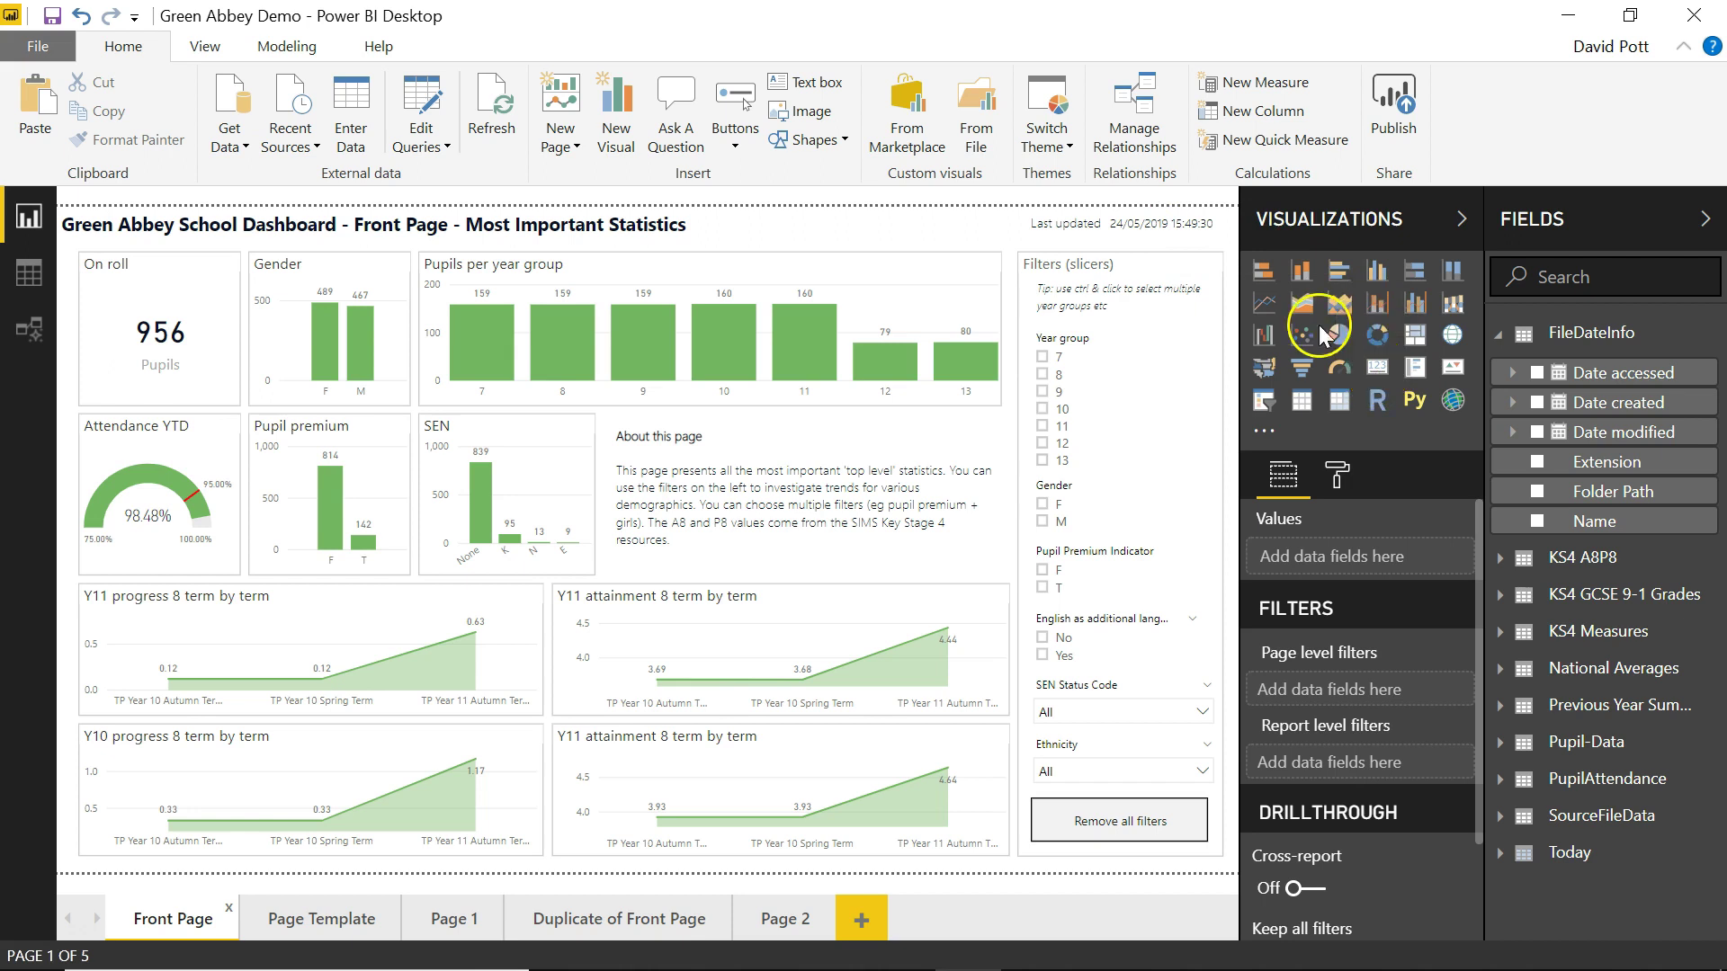
# Select the Last updated card and confirm its date summary stays at Earliest Date modified.
pyautogui.click(1171, 237)
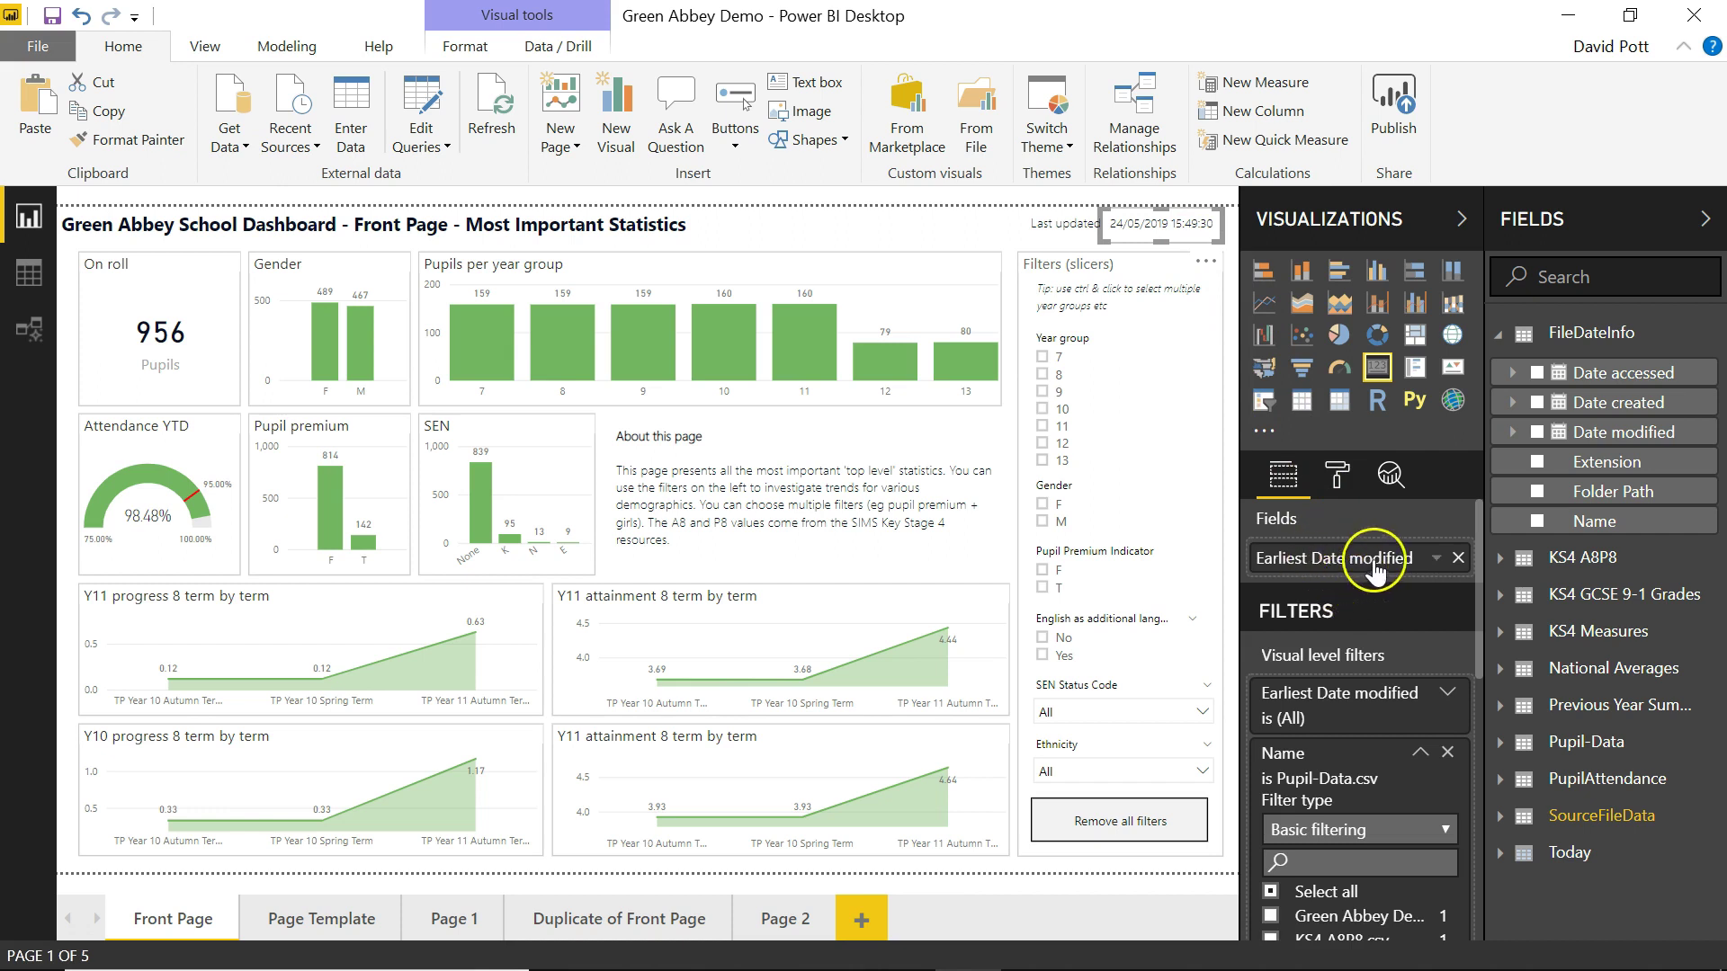
pyautogui.click(1436, 560)
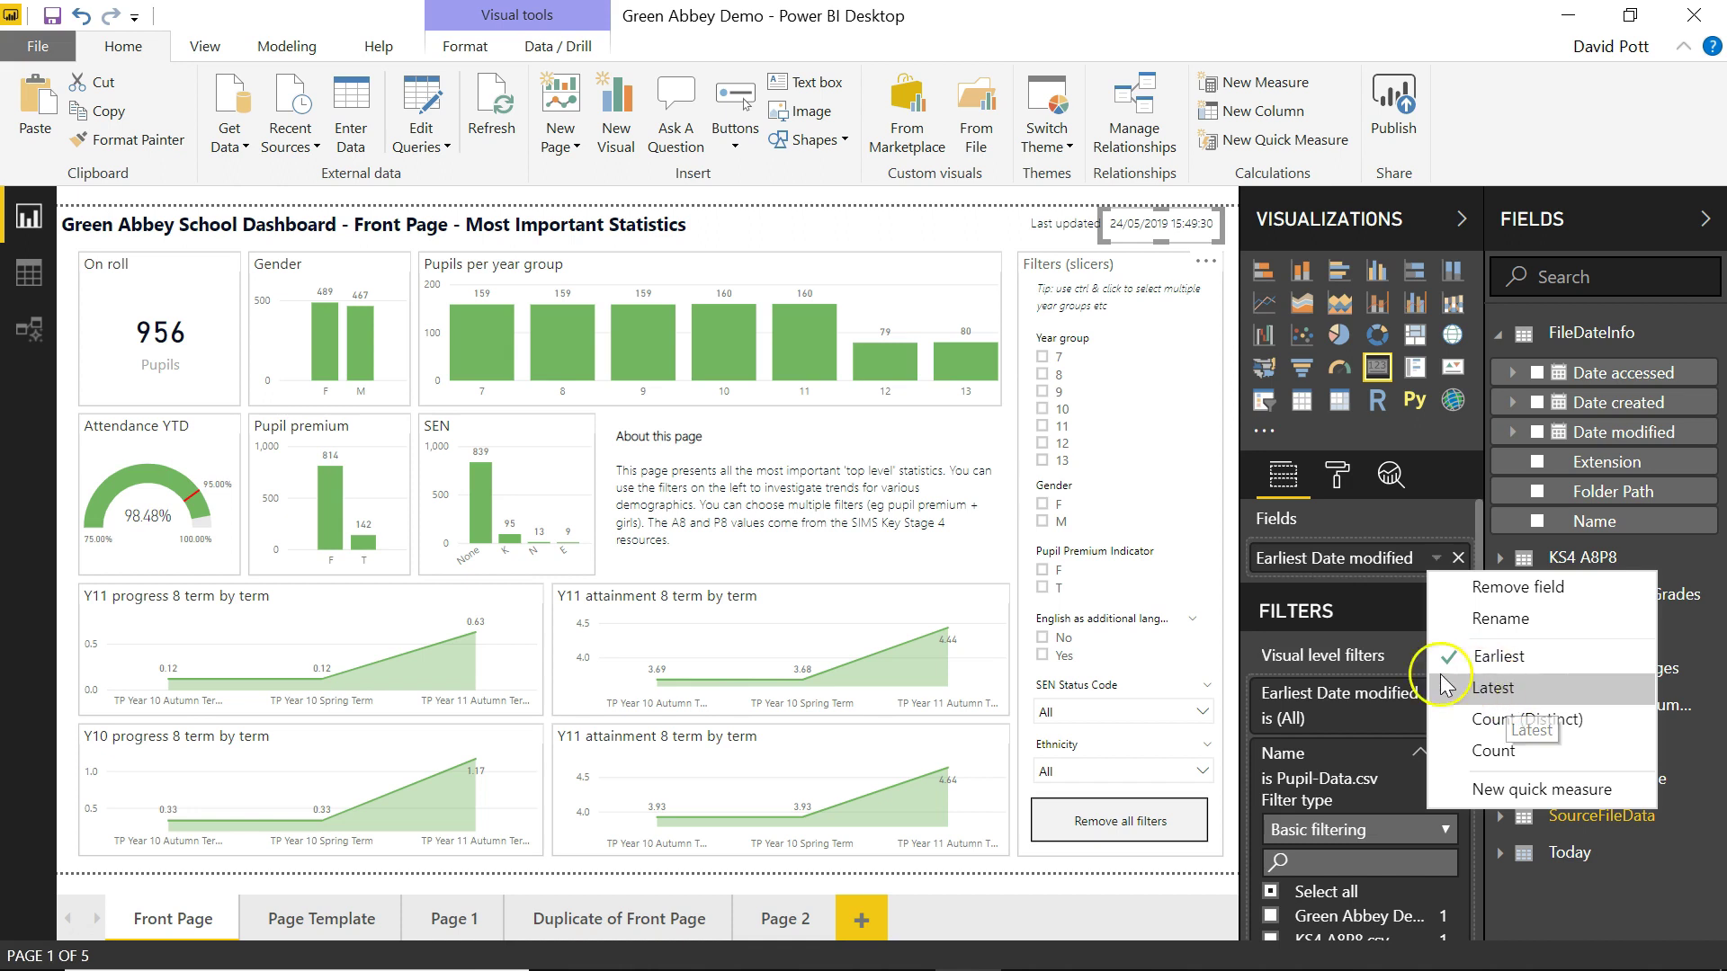
pyautogui.click(1335, 752)
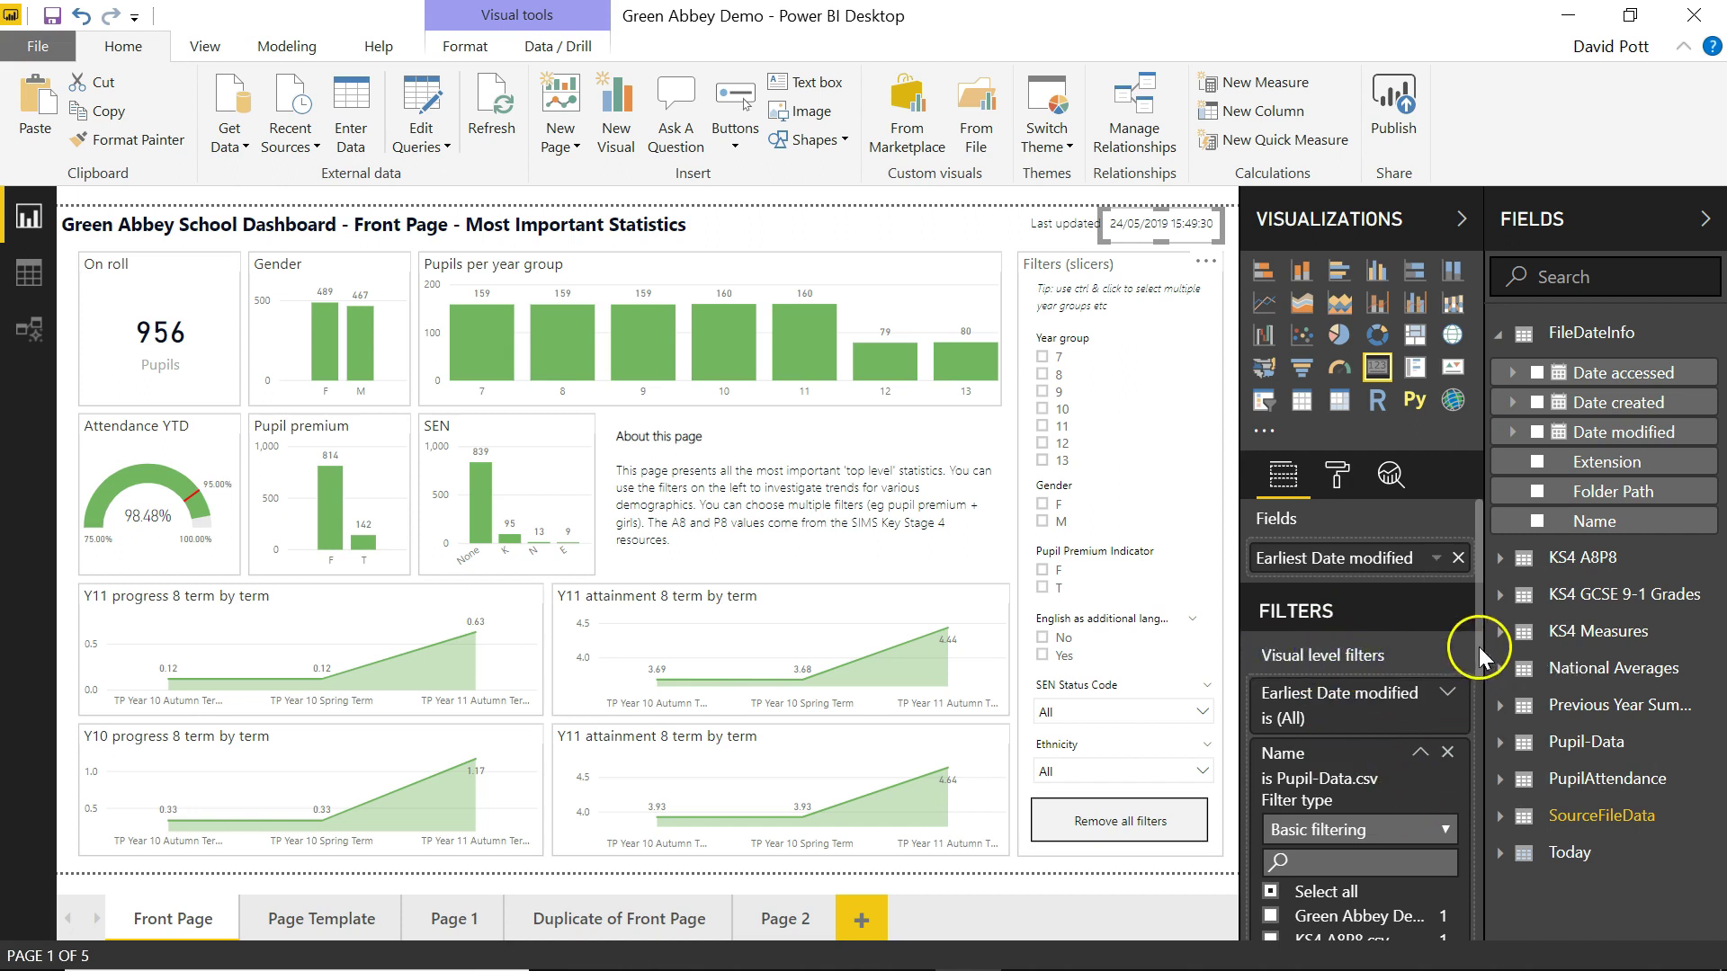
pyautogui.moveTo(1478, 607); pyautogui.dragTo(1475, 692)
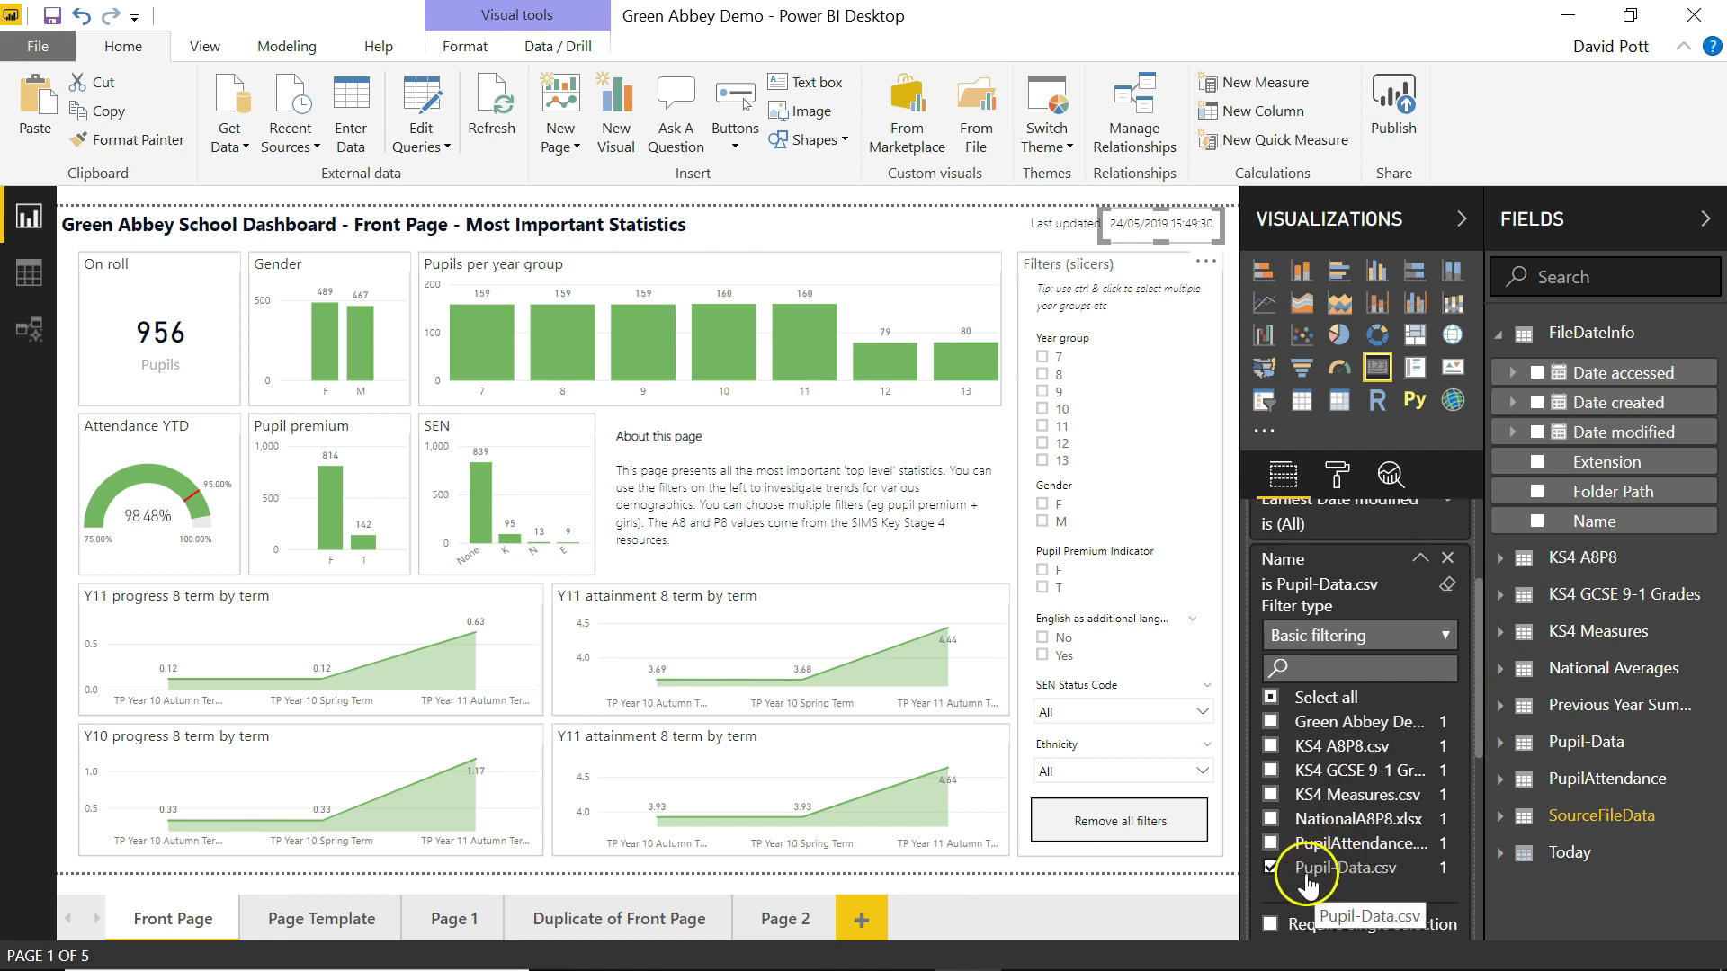